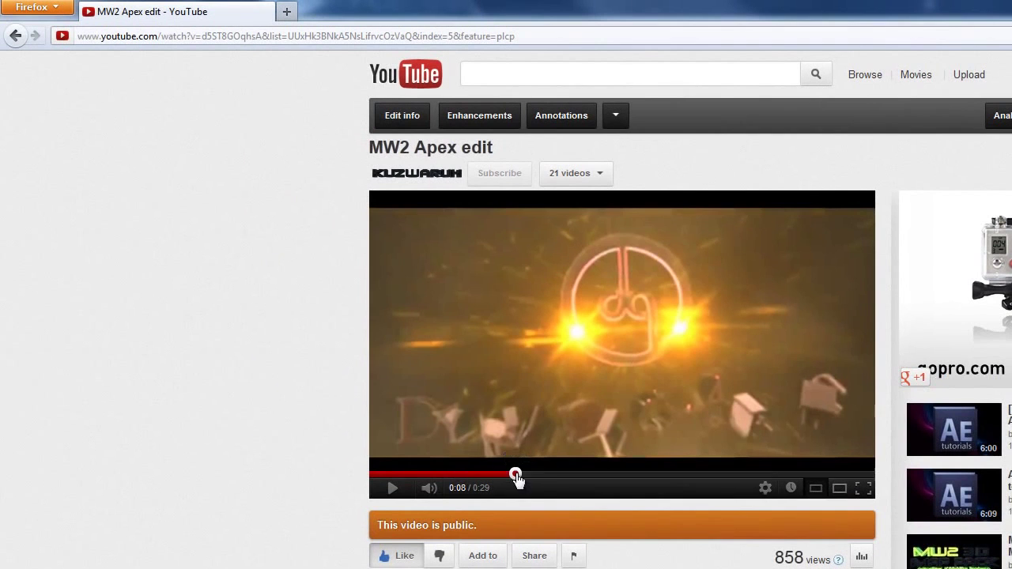
Play the MW2 Apex edit video from about 0:13, lower its volume, and pause it at 0:17.
click(379, 343)
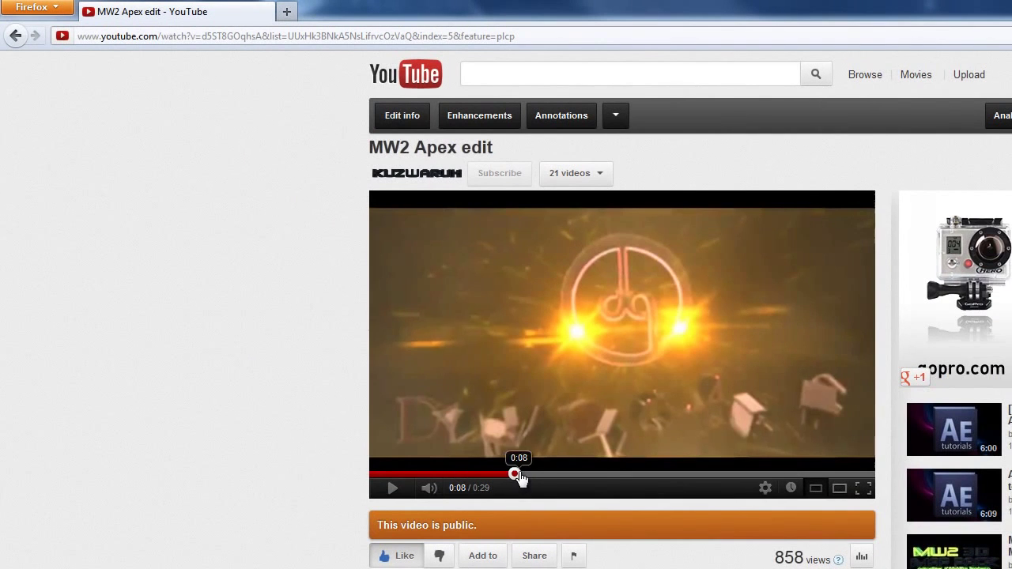
click(594, 475)
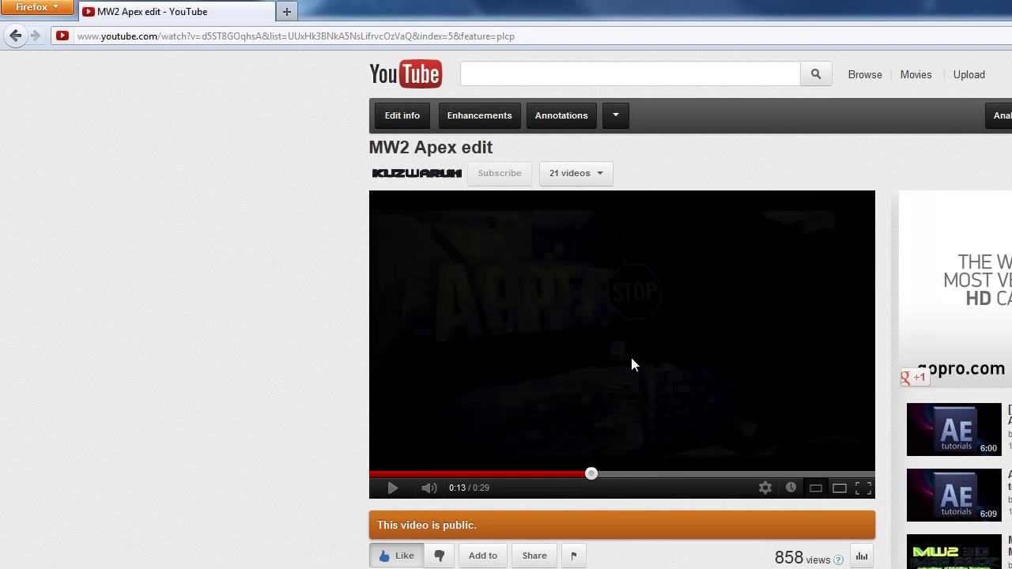
click(610, 352)
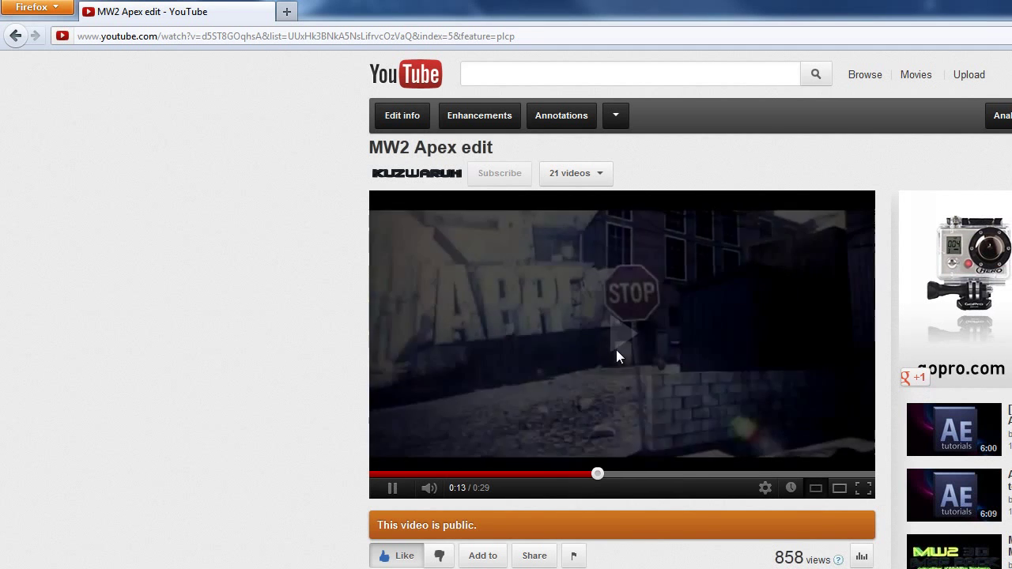
click(457, 488)
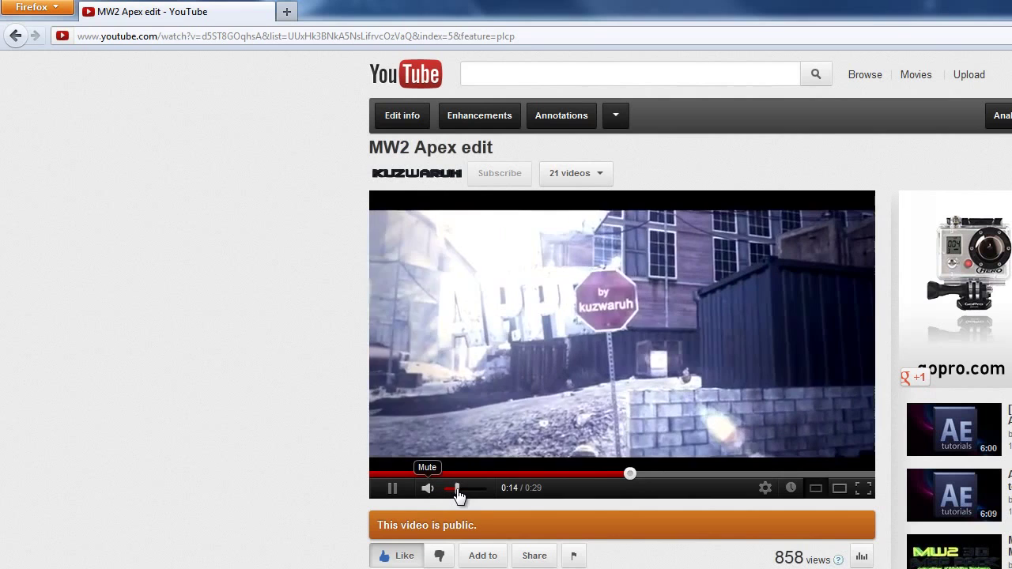
drag(457, 493, 448, 491)
click(533, 382)
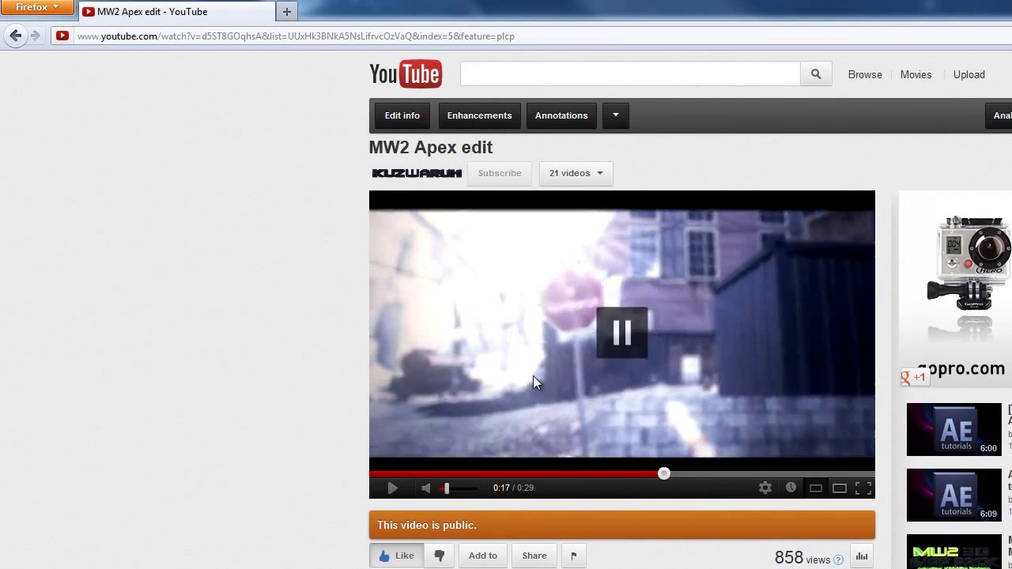
Replay the MW2 Apex edit video from 0:12 to 0:15 to examine the replaced text on the stop sign.
click(600, 473)
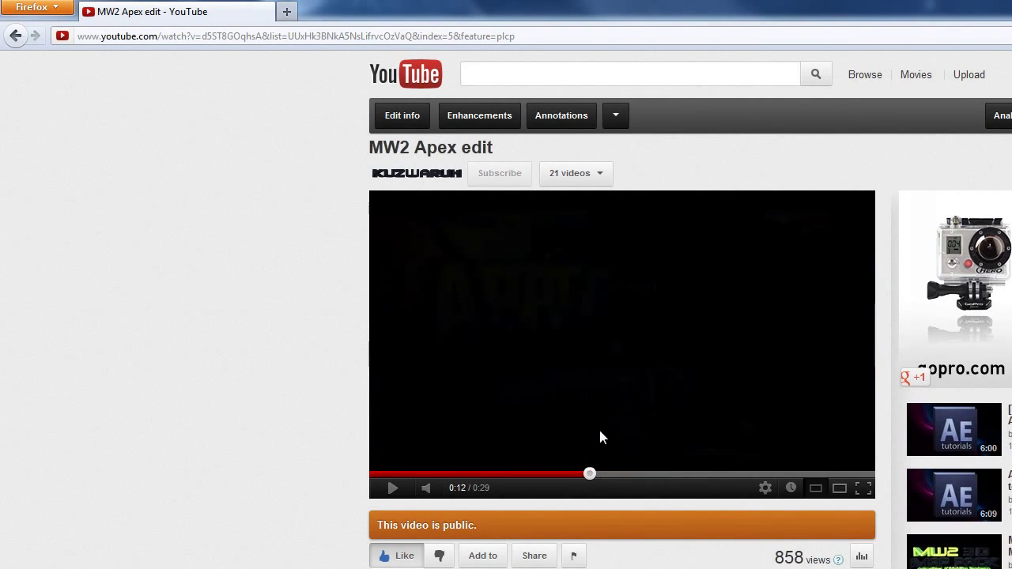
click(598, 427)
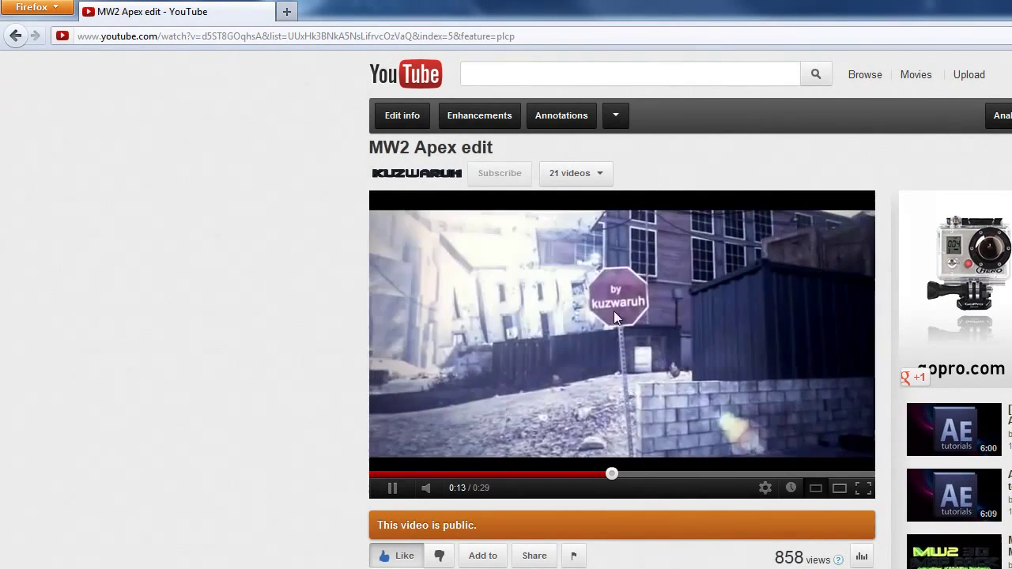
click(633, 346)
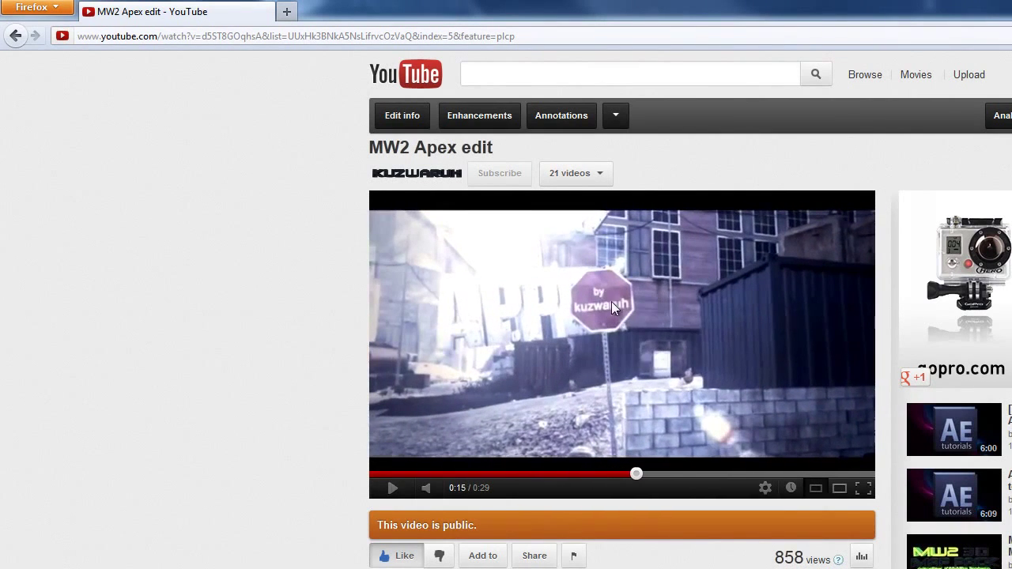
Open the video "Initial experiment ** breakdown" from the channel's uploads and review its opening seconds.
scroll(593, 309, down, 5)
click(15, 35)
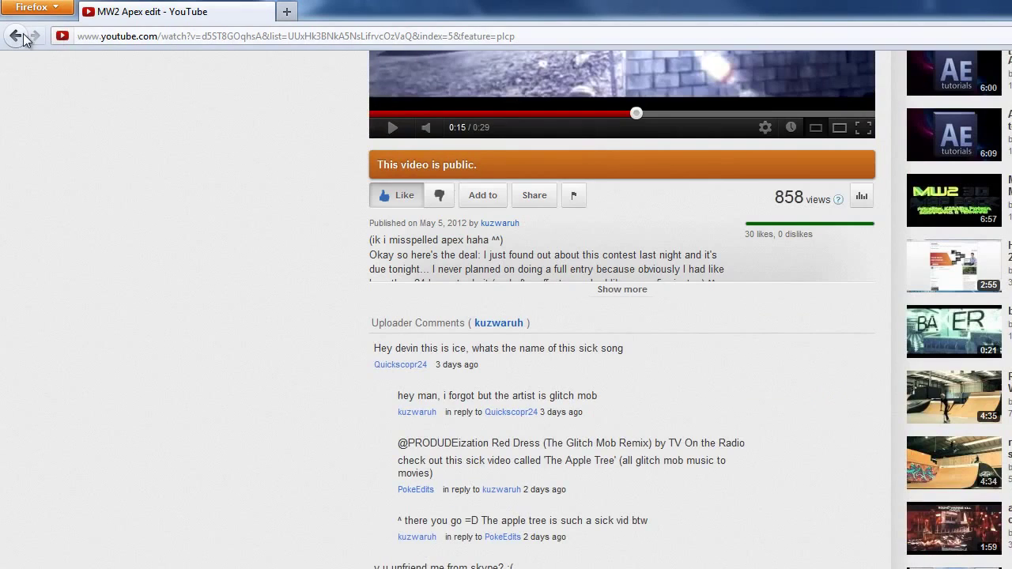
scroll(209, 241, down, 8)
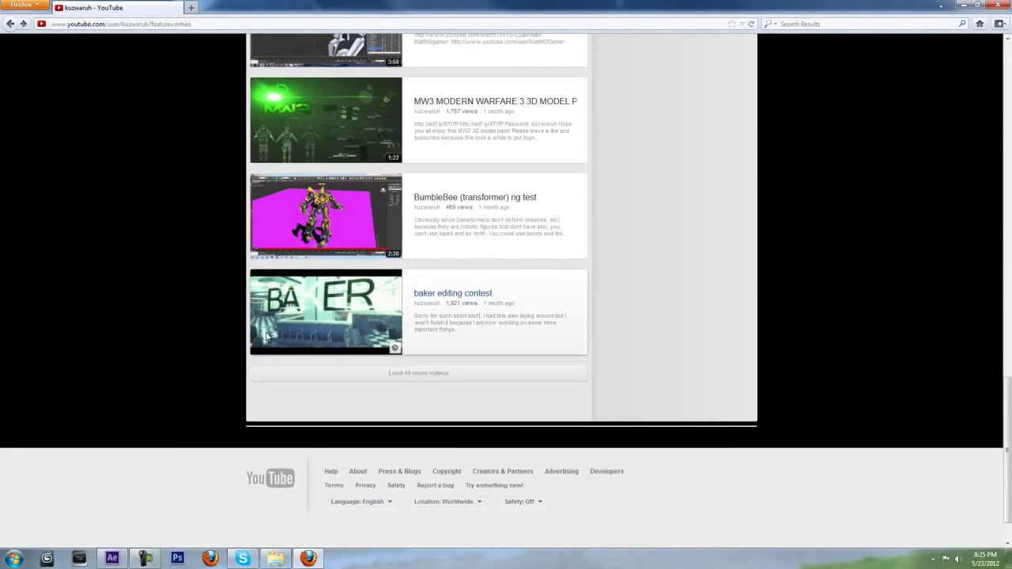
scroll(168, 292, down, 2)
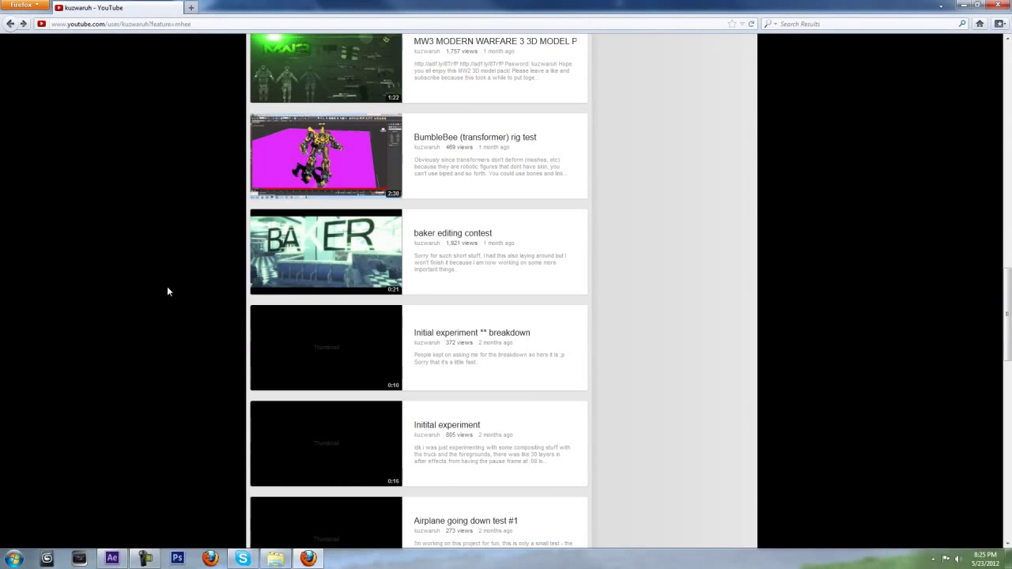
scroll(190, 298, down, 3)
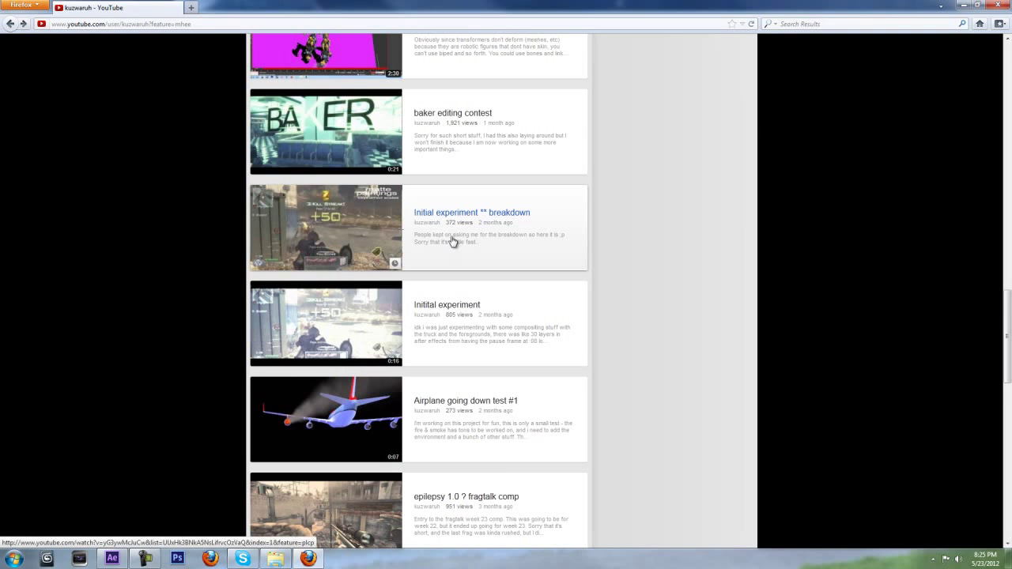
click(460, 228)
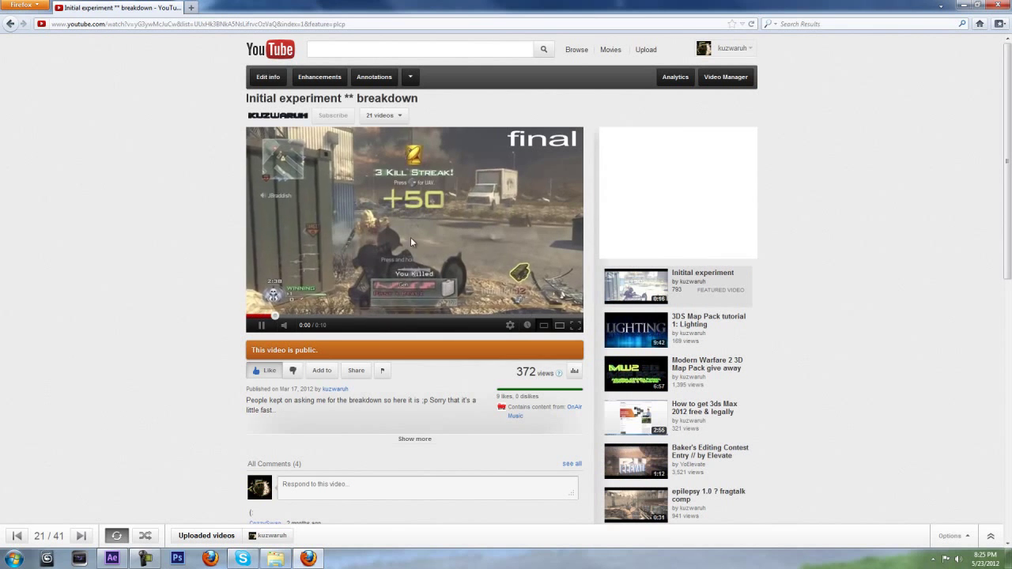
click(394, 263)
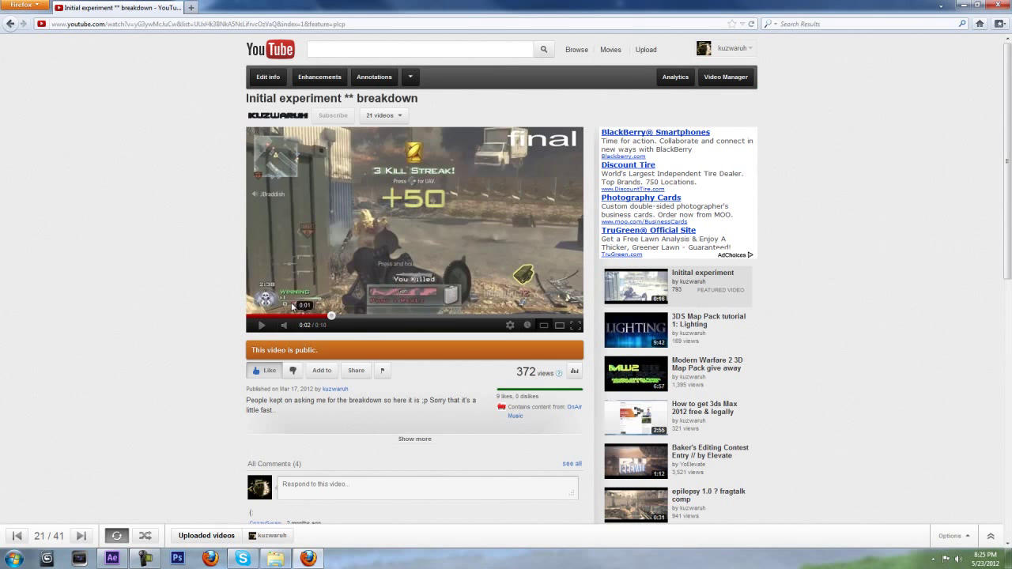
click(263, 315)
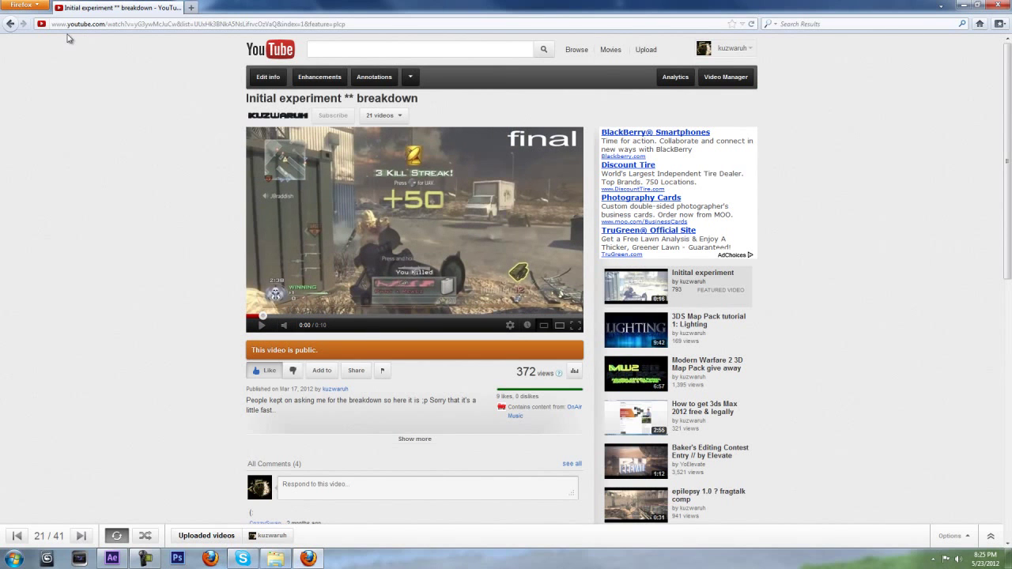
Close the browser and, in After Effects, create a composition from the 2012_4_12_14_52_56.M2TS footage.
click(998, 6)
click(72, 138)
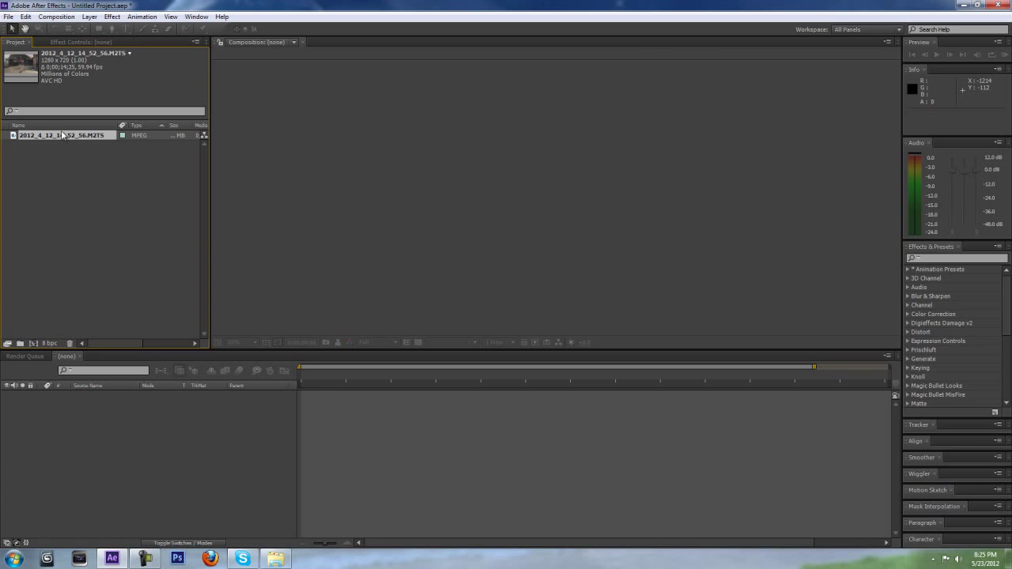
drag(64, 136, 36, 344)
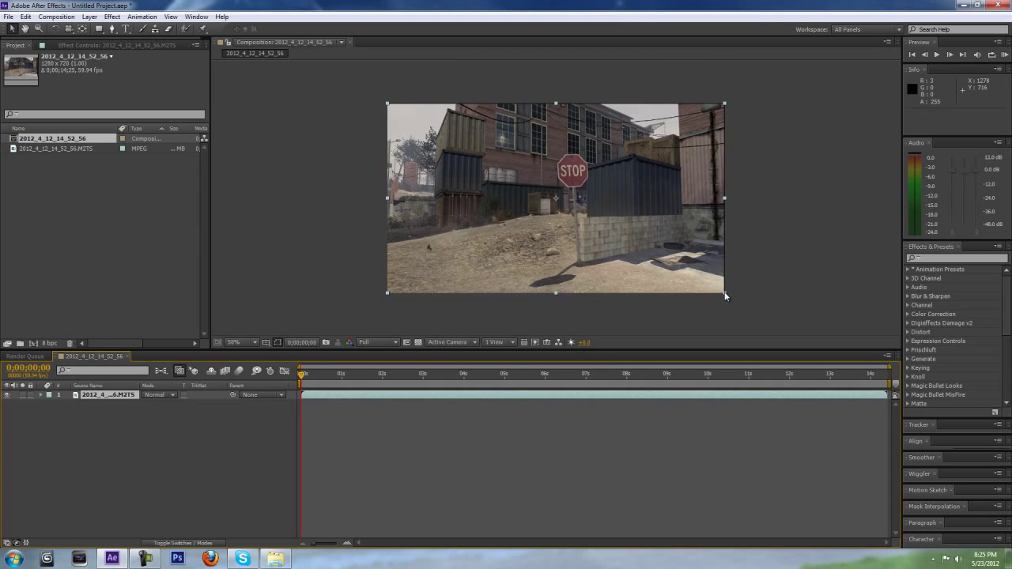
Run Track Camera on the 2012_4_12_14_52_56.M2TS layer to solve its camera motion.
drag(725, 298, 725, 298)
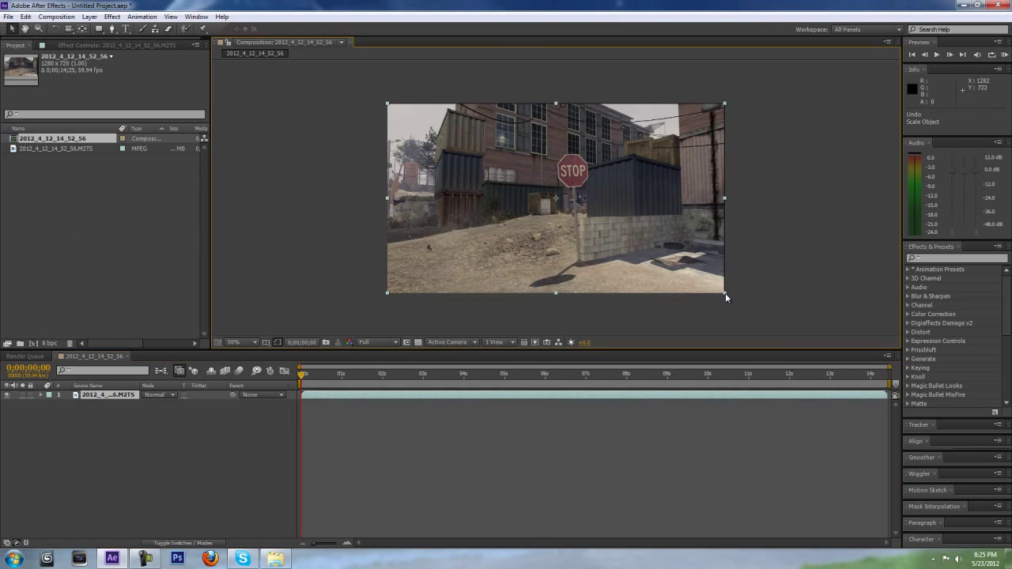
right_click(357, 393)
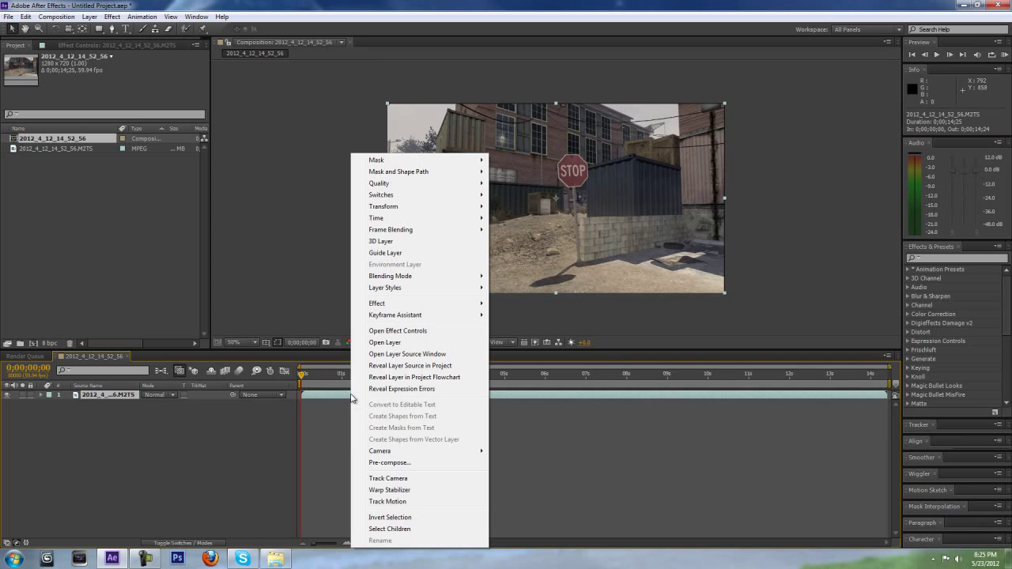
click(397, 479)
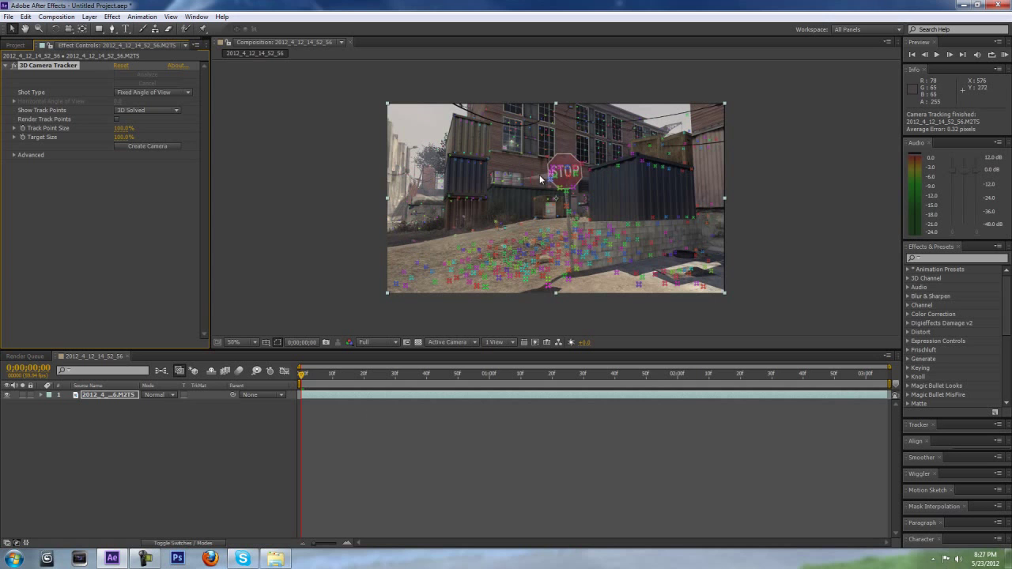
Scrub through the tracked clip and back to its first frame to check how the 3D track points follow the scene.
drag(540, 190, 538, 189)
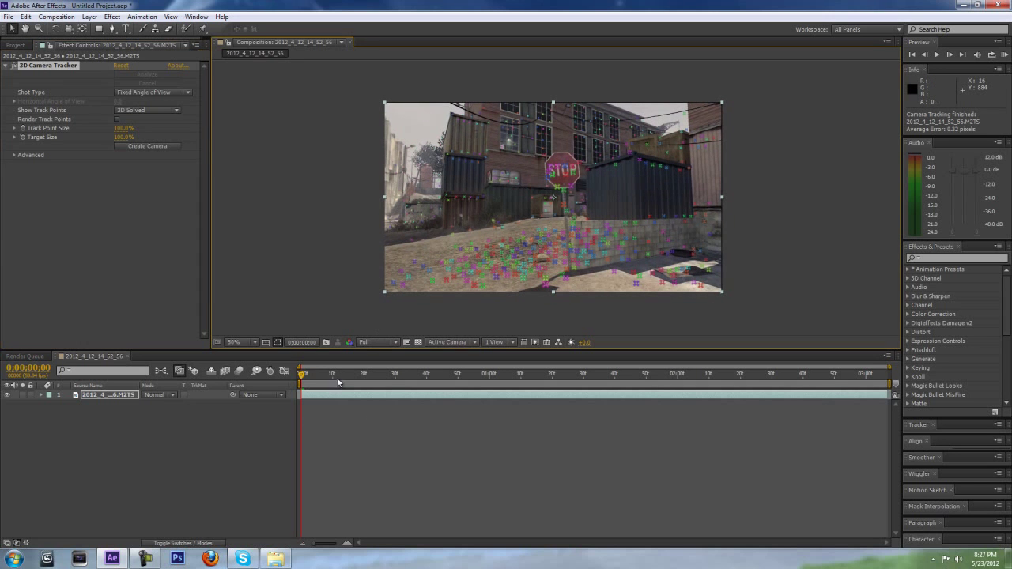
drag(306, 377, 842, 383)
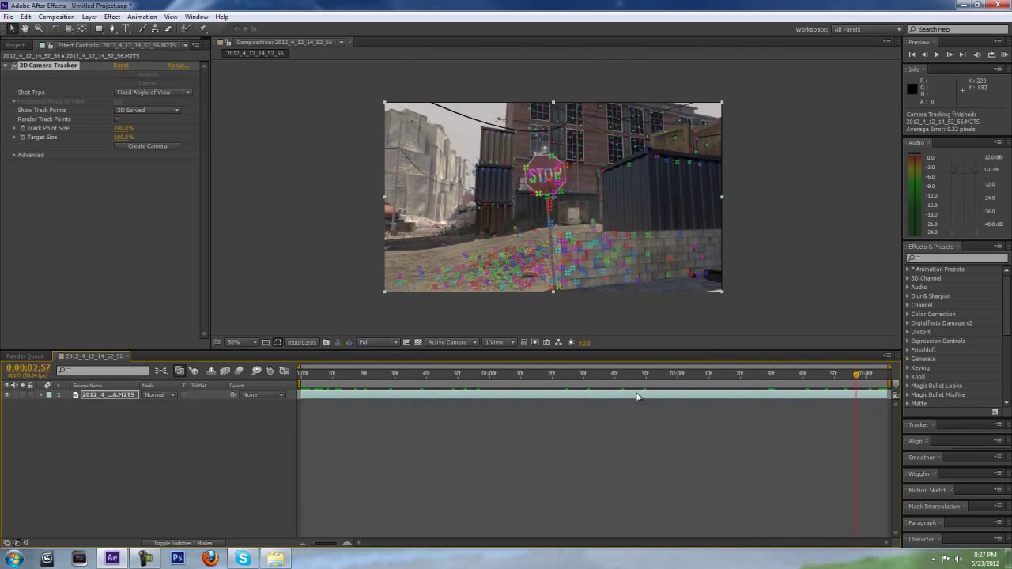
click(316, 383)
drag(316, 384, 287, 380)
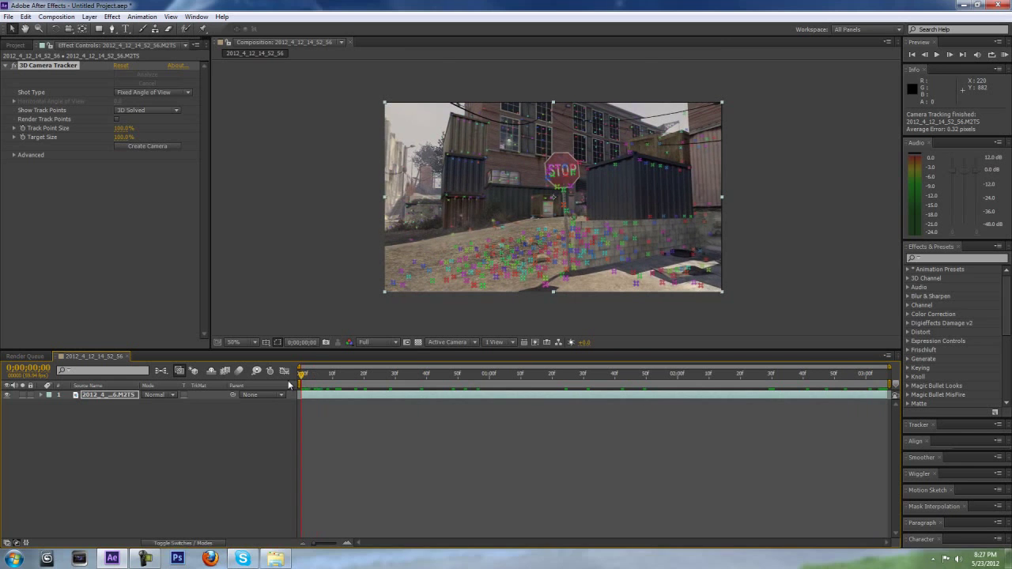
Select three track points on the stop sign at 0;00;01;39 and create a null and camera from them.
scroll(514, 211, up, 1)
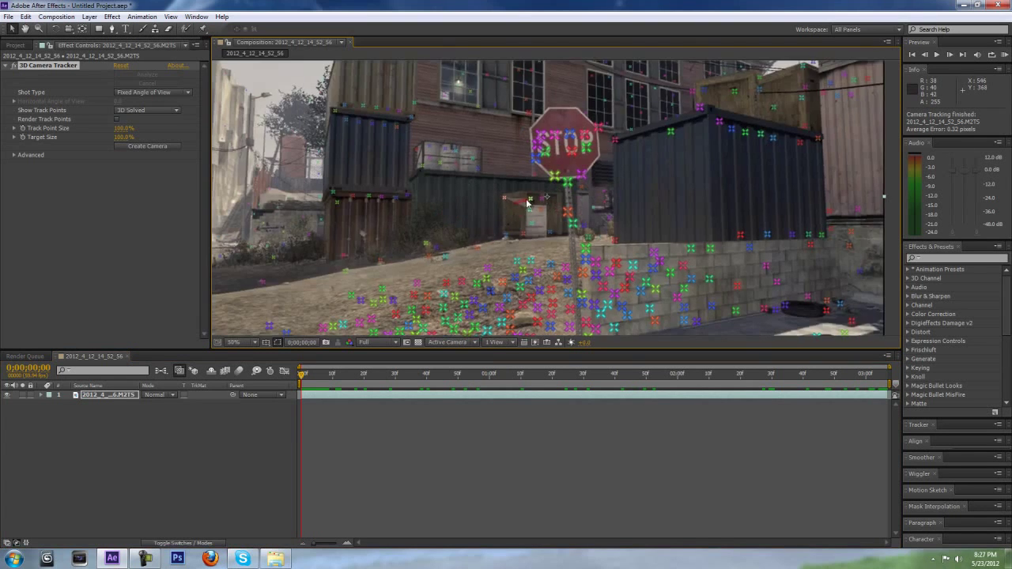
key(comma)
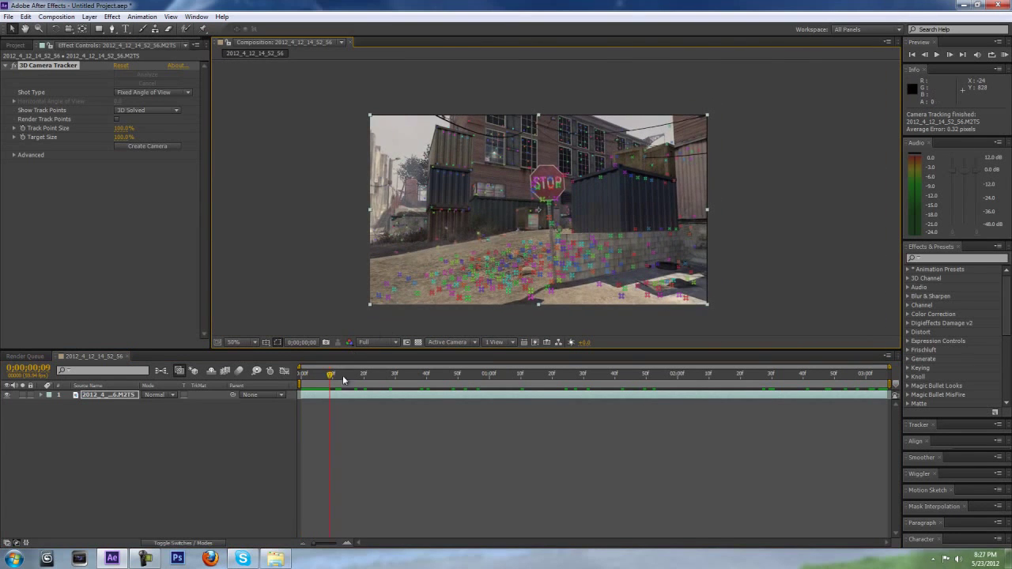
key(period)
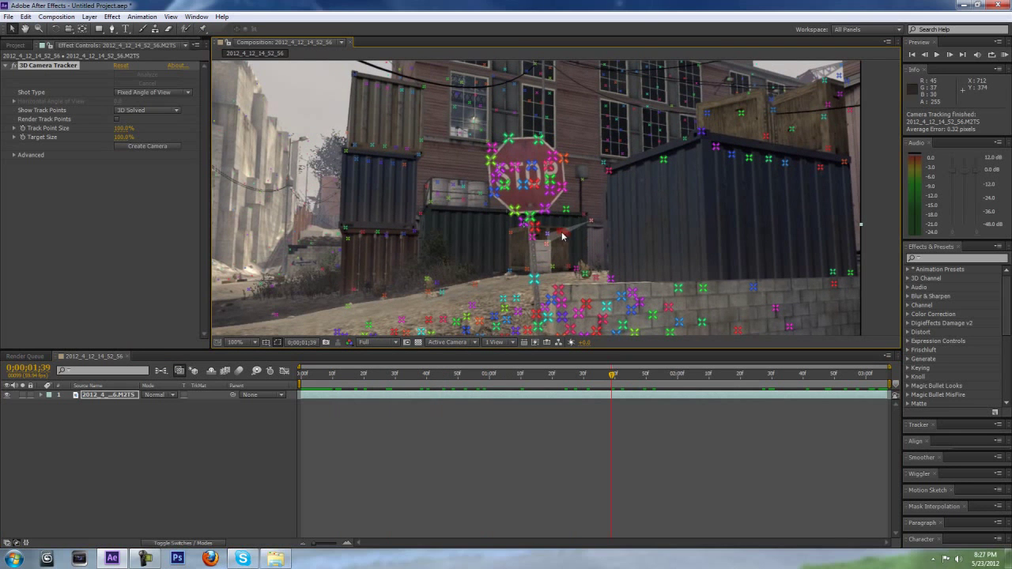
click(527, 177)
key(comma)
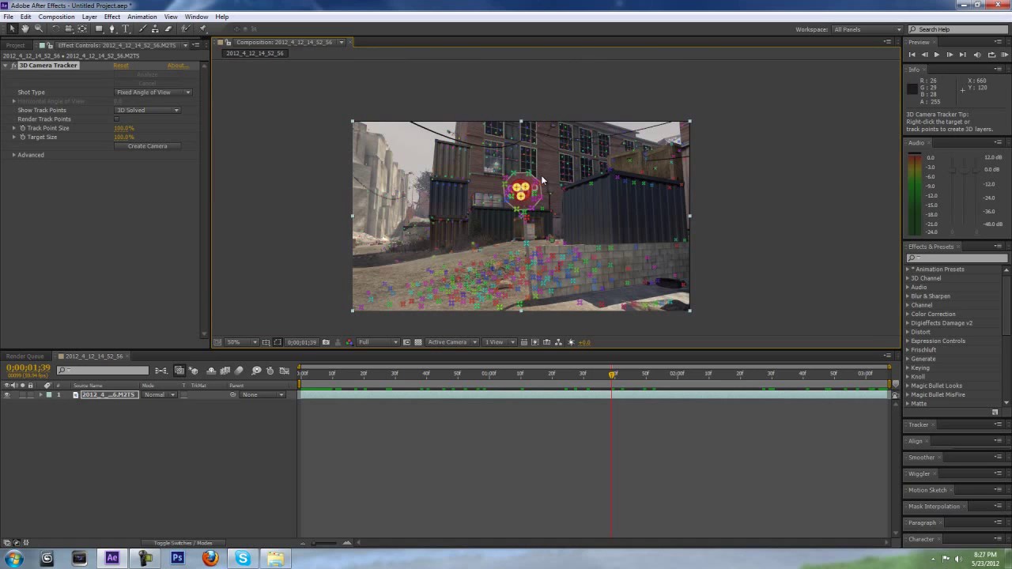
right_click(524, 195)
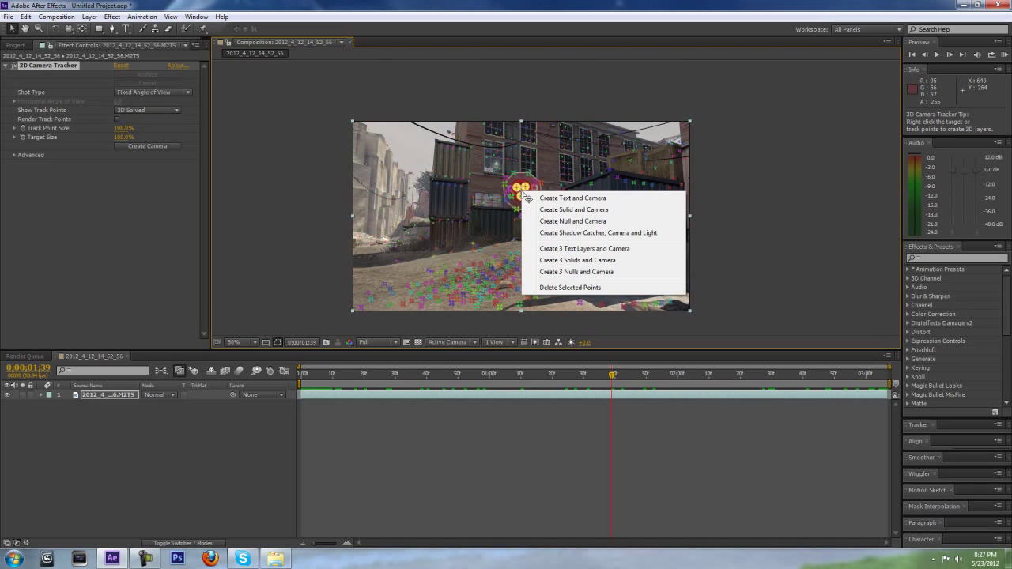
click(569, 224)
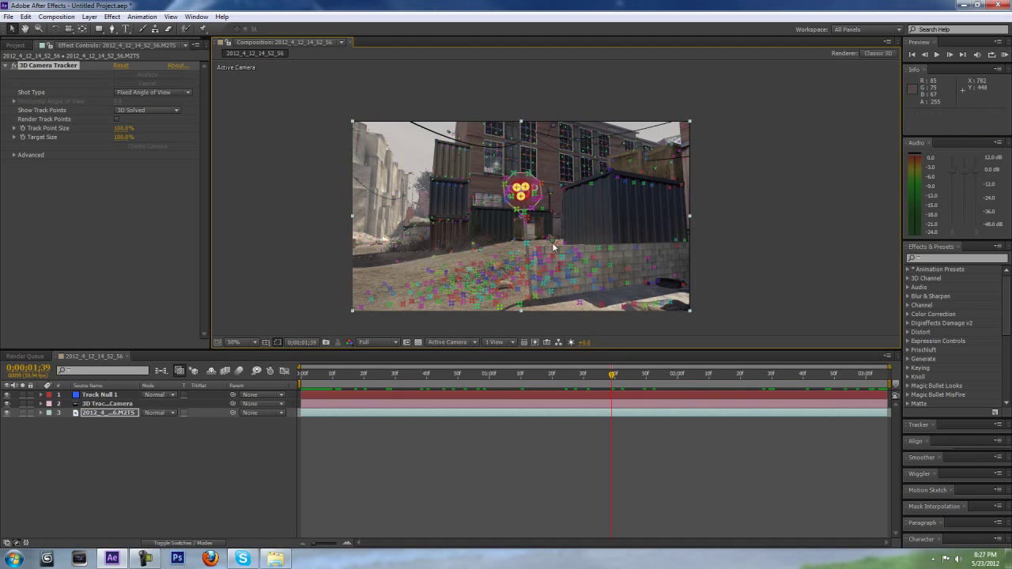
Select the Track Null 1 layer and scrub the clip to check how the null follows the stop sign.
click(108, 415)
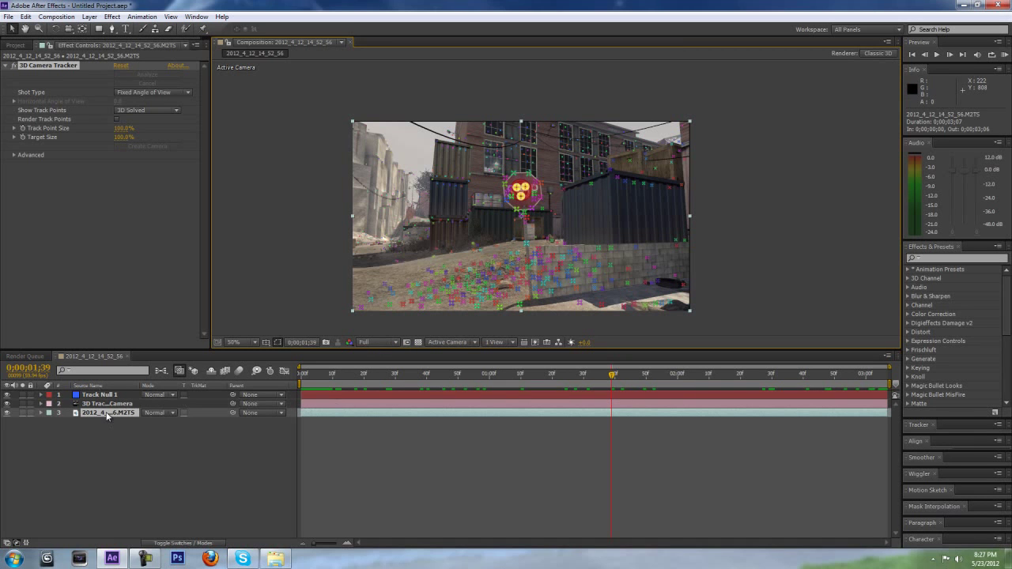
click(97, 395)
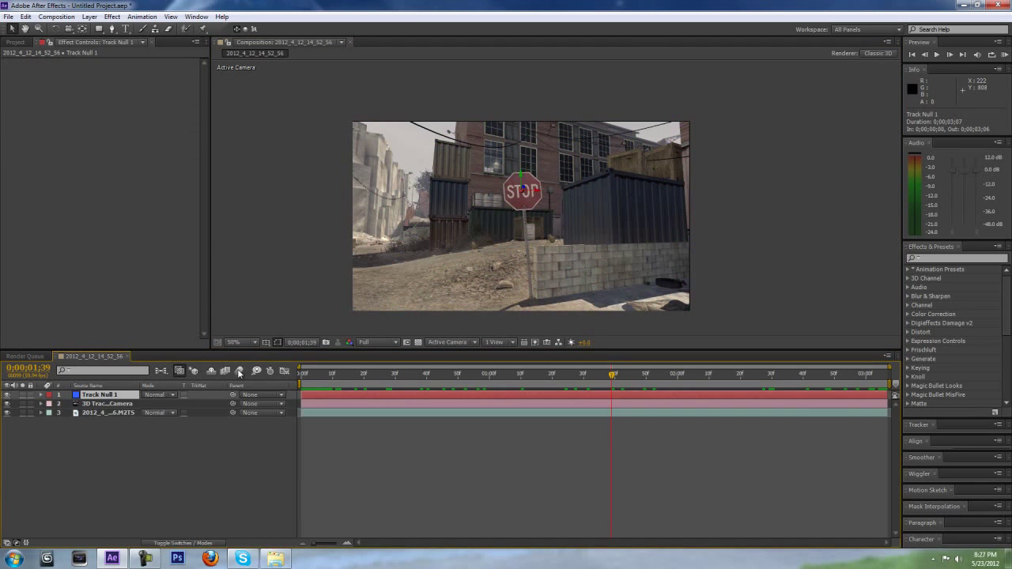
mouse_move(339, 380)
mouse_down()
mouse_move(282, 371)
mouse_move(468, 363)
mouse_move(840, 371)
mouse_move(300, 379)
mouse_move(841, 371)
mouse_move(300, 371)
mouse_move(351, 372)
mouse_up()
drag(493, 380, 276, 389)
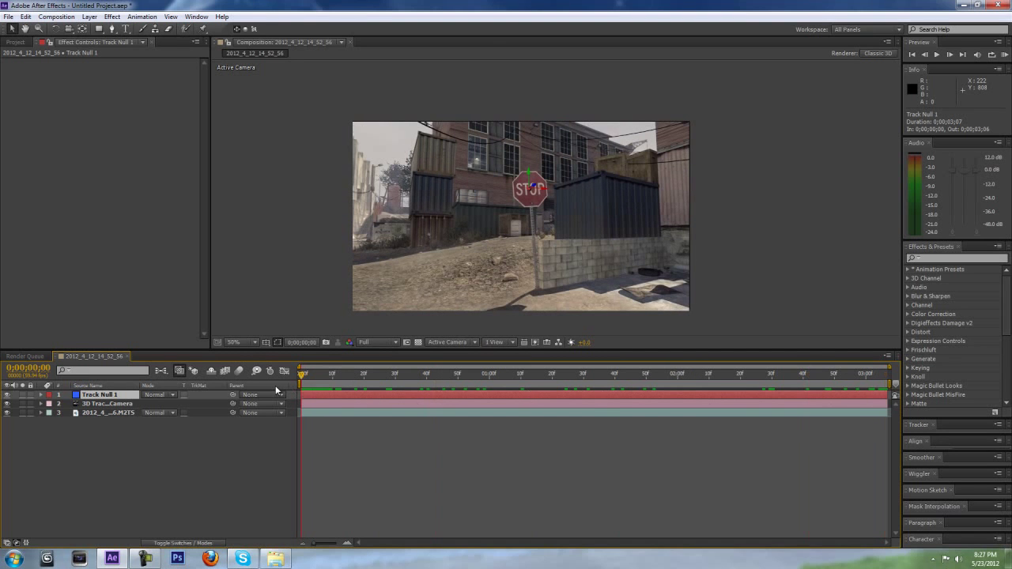
Delete the 3D Camera Tracker effect from the 2012_4_12_14_52_56.M2TS layer.
click(310, 411)
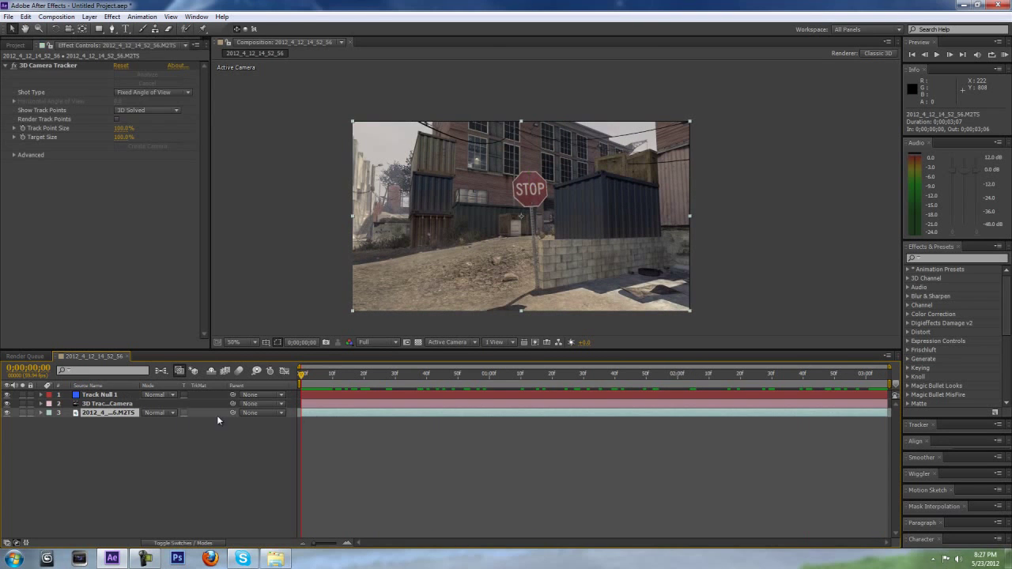
click(48, 65)
key(Delete)
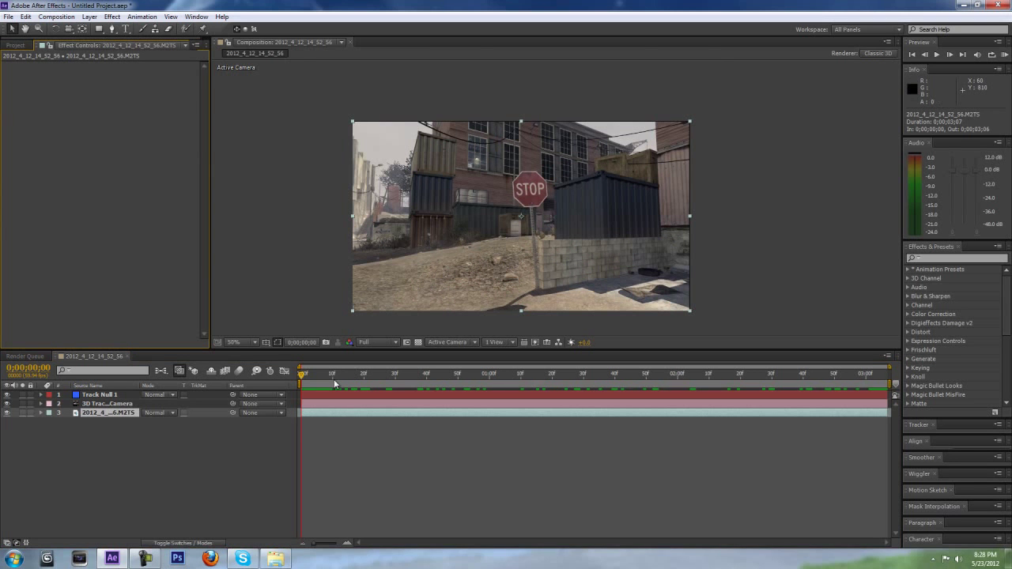
click(310, 404)
scroll(367, 268, up, 2)
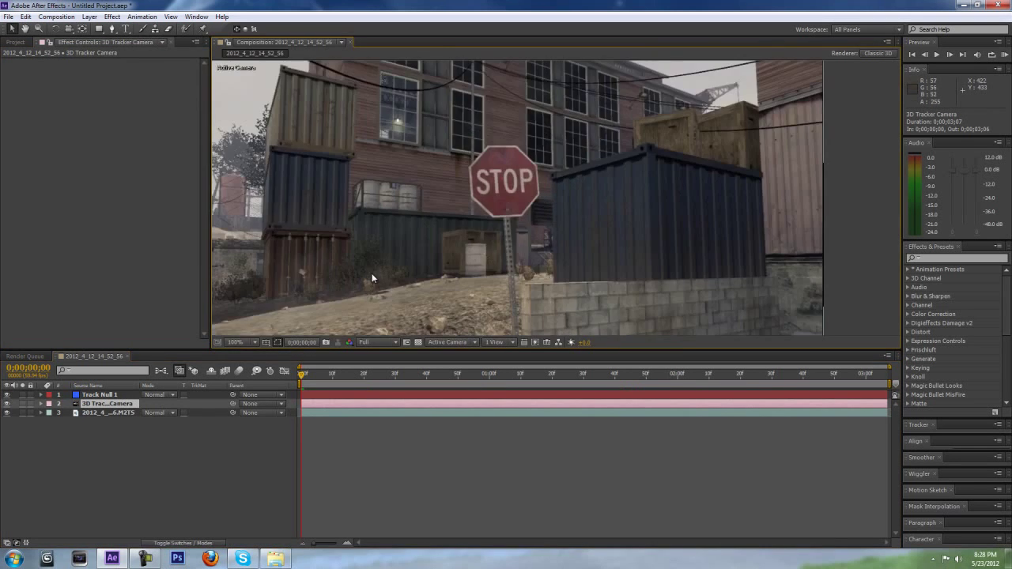
scroll(372, 273, down, 2)
key(ctrl+s)
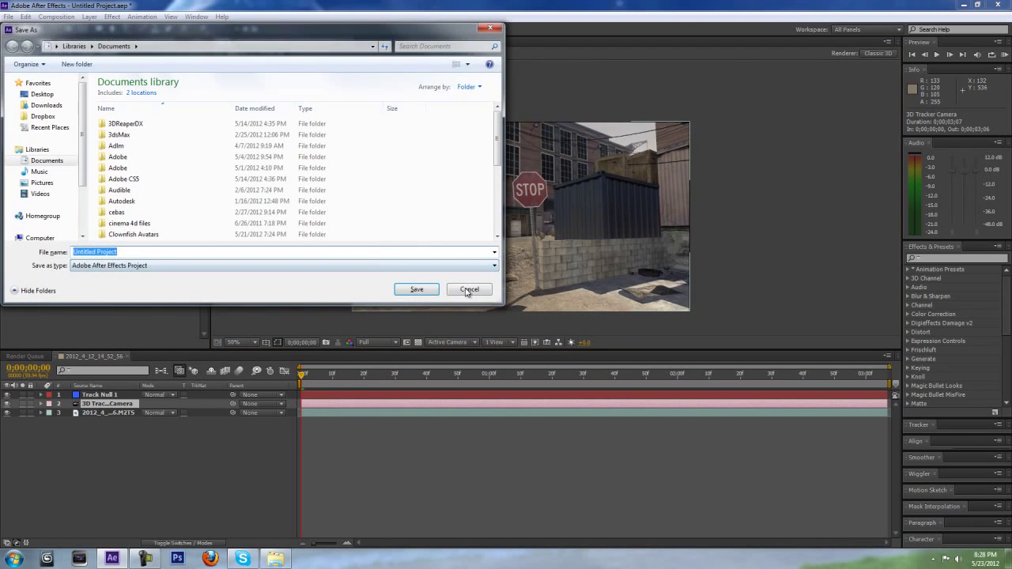
click(468, 291)
scroll(492, 211, up, 2)
scroll(499, 209, down, 3)
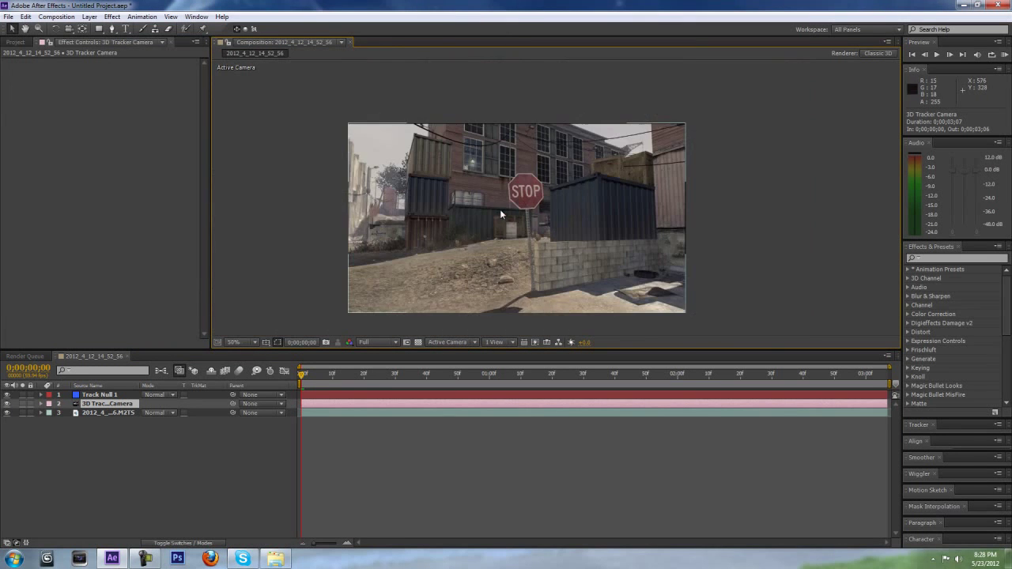
scroll(499, 208, up, 3)
scroll(501, 210, down, 2)
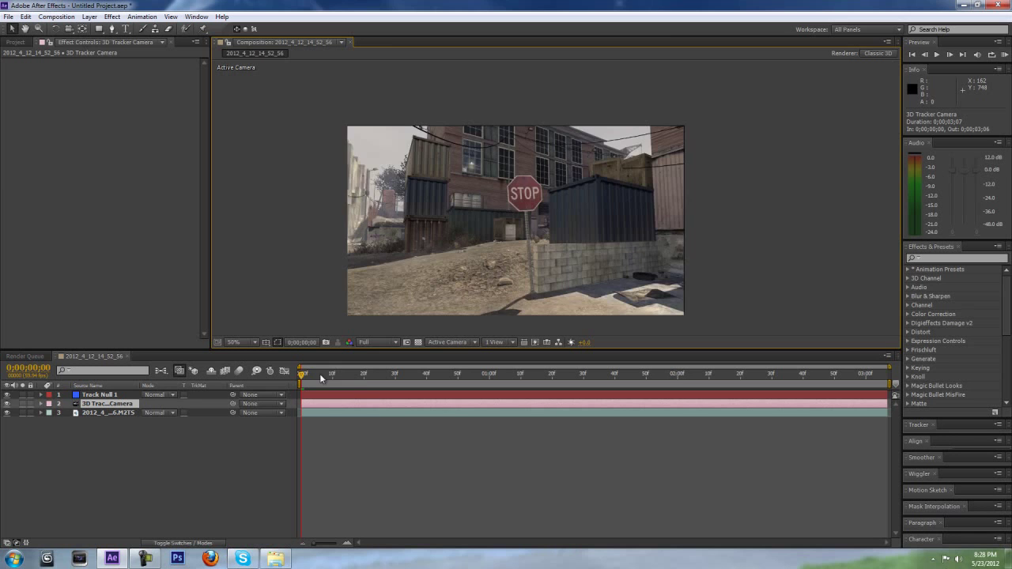
Scrub the clip to 0;00;01;44 and back to 0;00;00;10, and examine the stop sign's surface and lettering up close.
drag(320, 378, 627, 373)
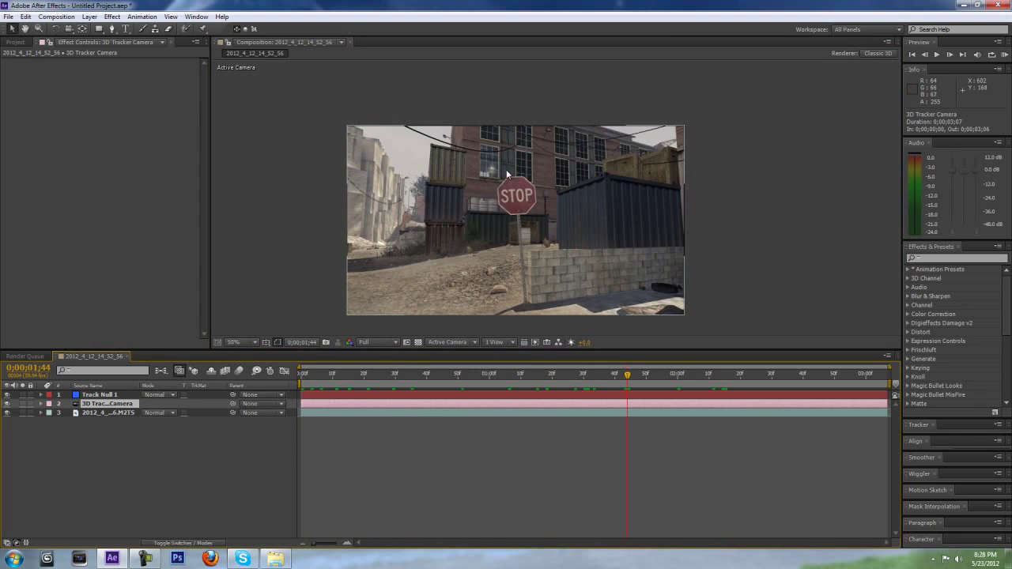
drag(618, 383, 332, 375)
scroll(512, 221, up, 2)
drag(459, 194, 508, 209)
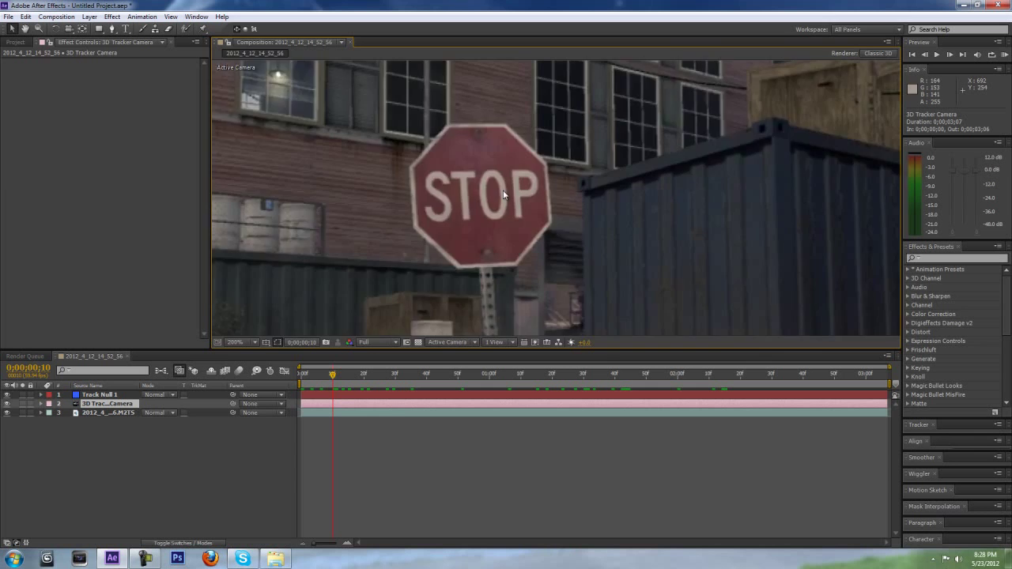
scroll(505, 190, down, 1)
scroll(504, 190, up, 1)
scroll(507, 192, down, 1)
scroll(510, 189, down, 1)
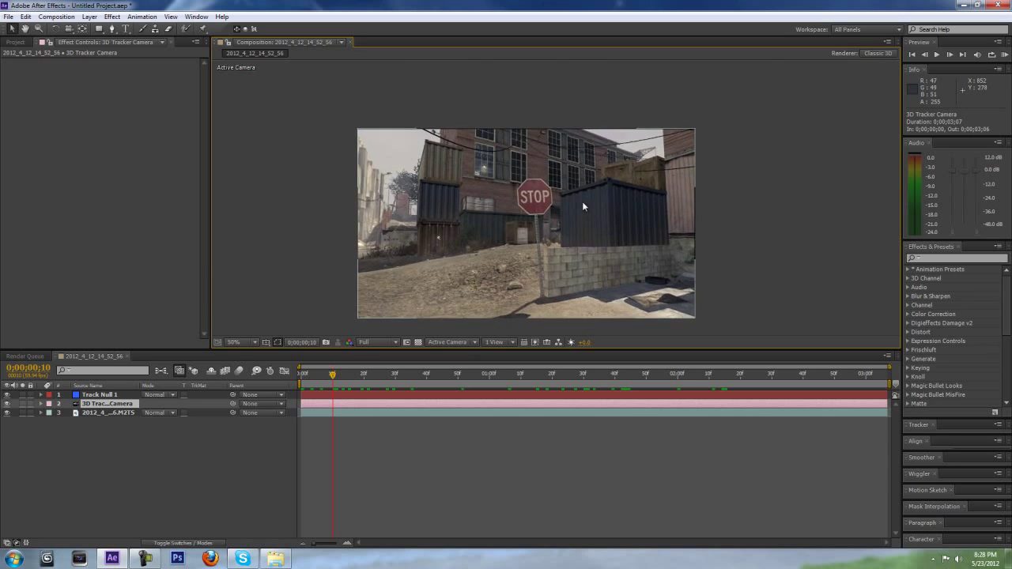
scroll(585, 209, up, 1)
scroll(584, 207, down, 1)
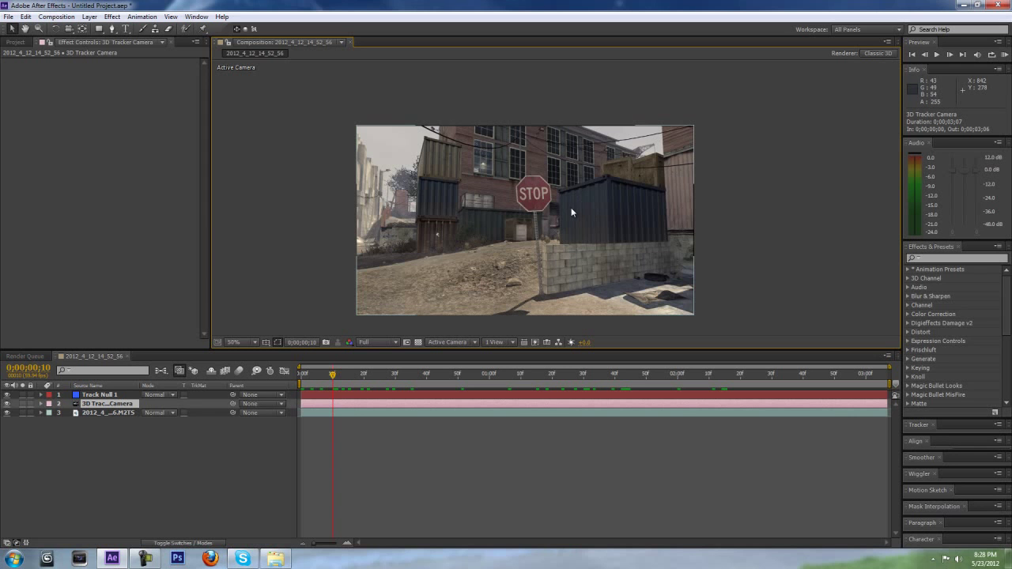
Duplicate the 2012_4_12_14_52_56.M2TS layer and apply Freeze Frame to the upper copy at 0;00;02;21.
drag(355, 374, 743, 380)
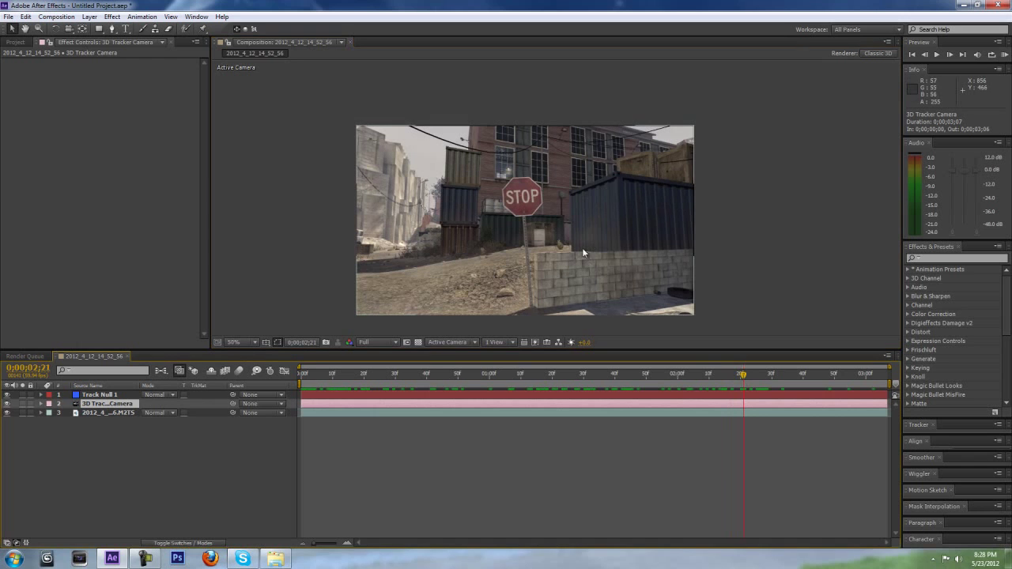
click(746, 412)
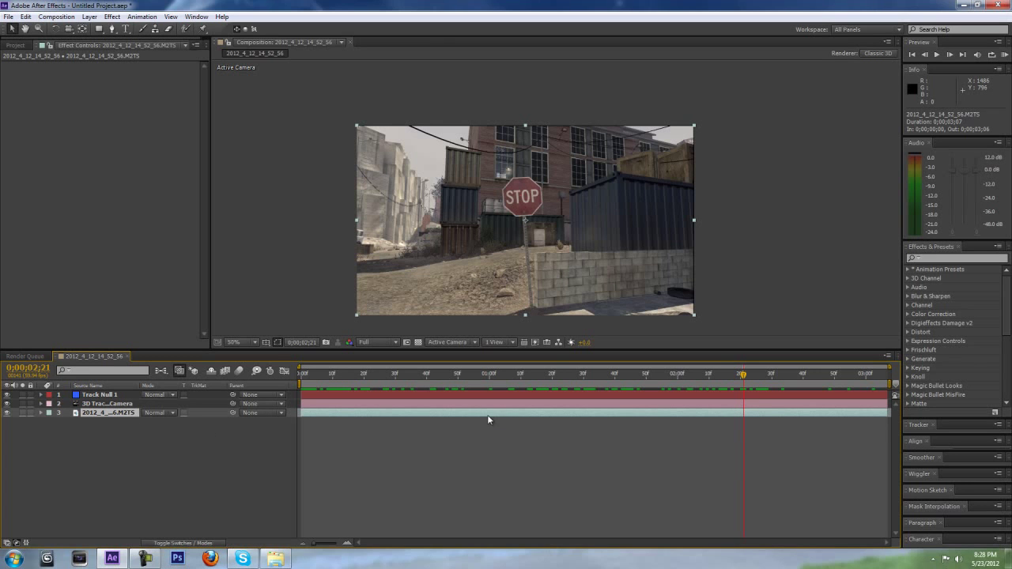
key(ctrl+d)
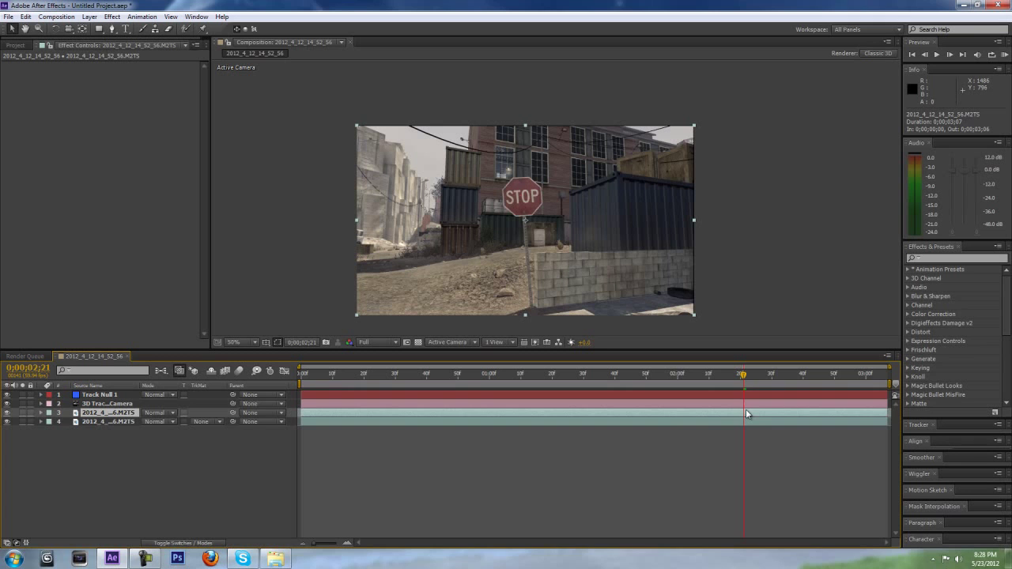
right_click(745, 410)
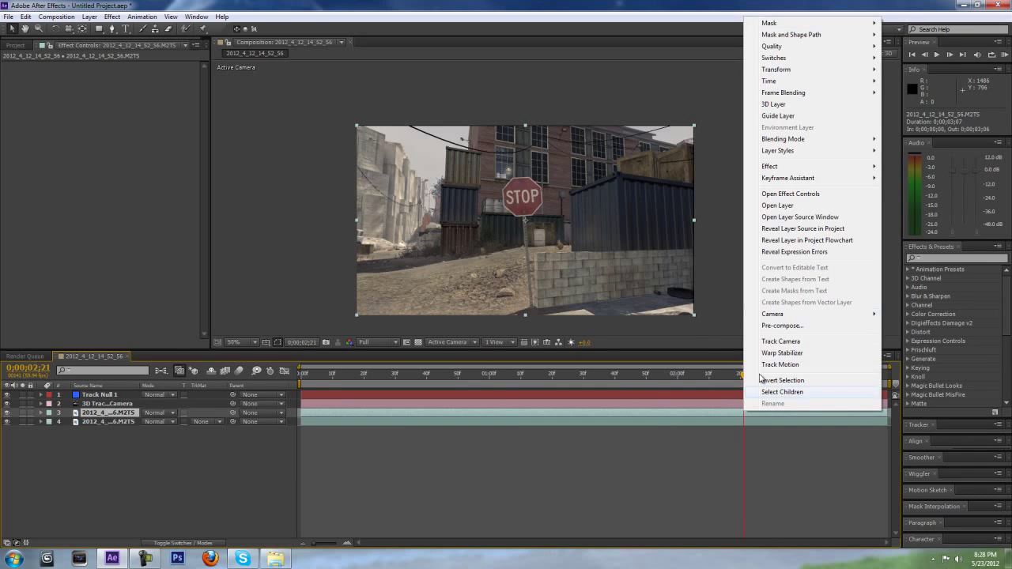
mouse_move(793, 86)
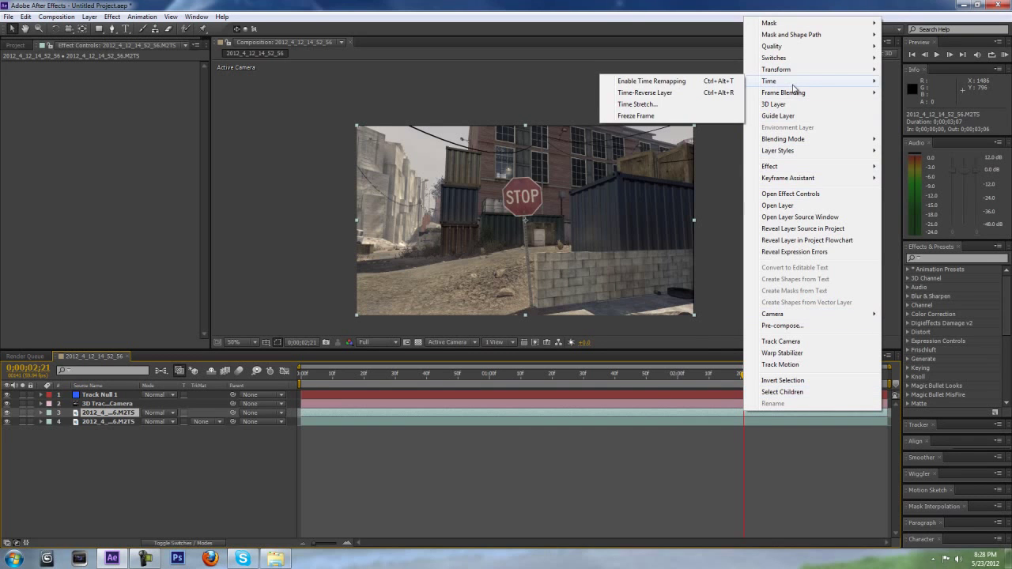
click(666, 118)
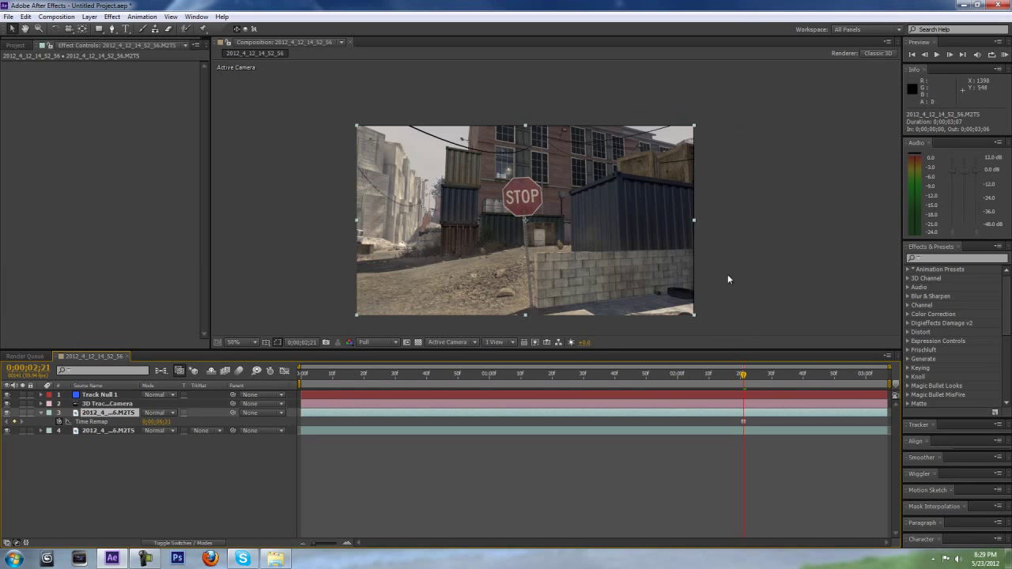
Return to the first frame and toggle the frozen layer's visibility to compare it with the moving footage.
drag(743, 378, 283, 374)
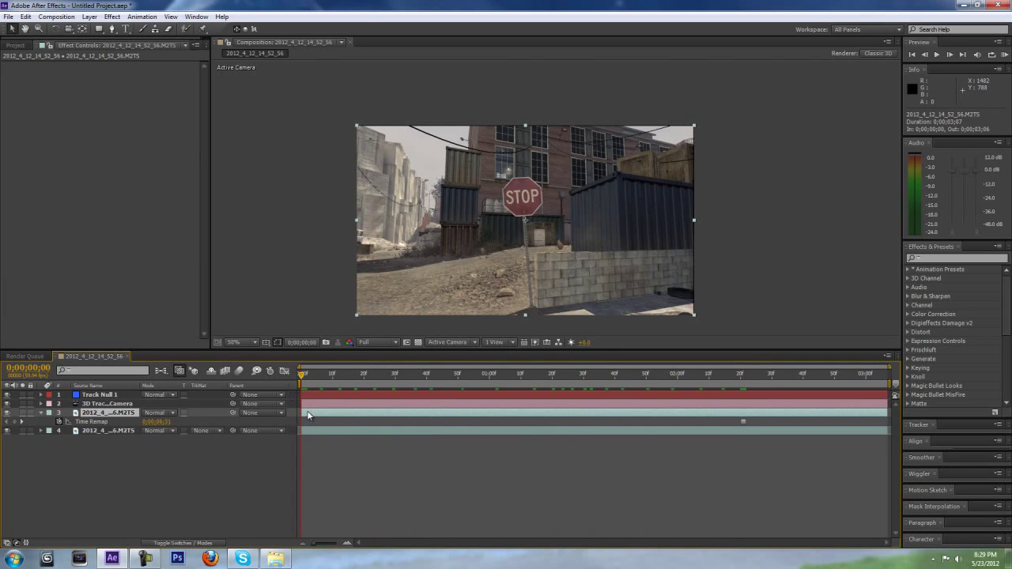
key(period)
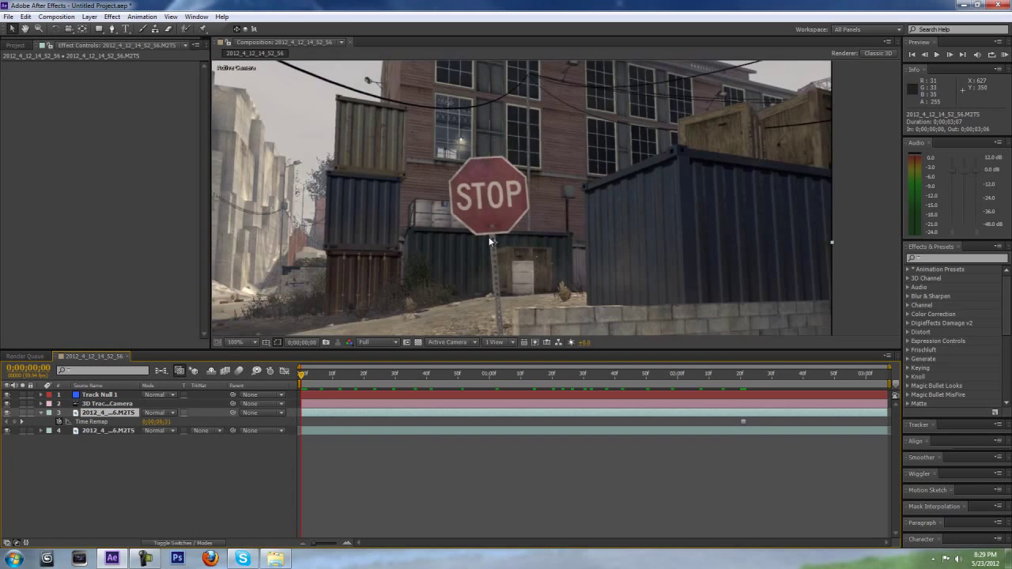
drag(490, 241, 571, 237)
click(6, 413)
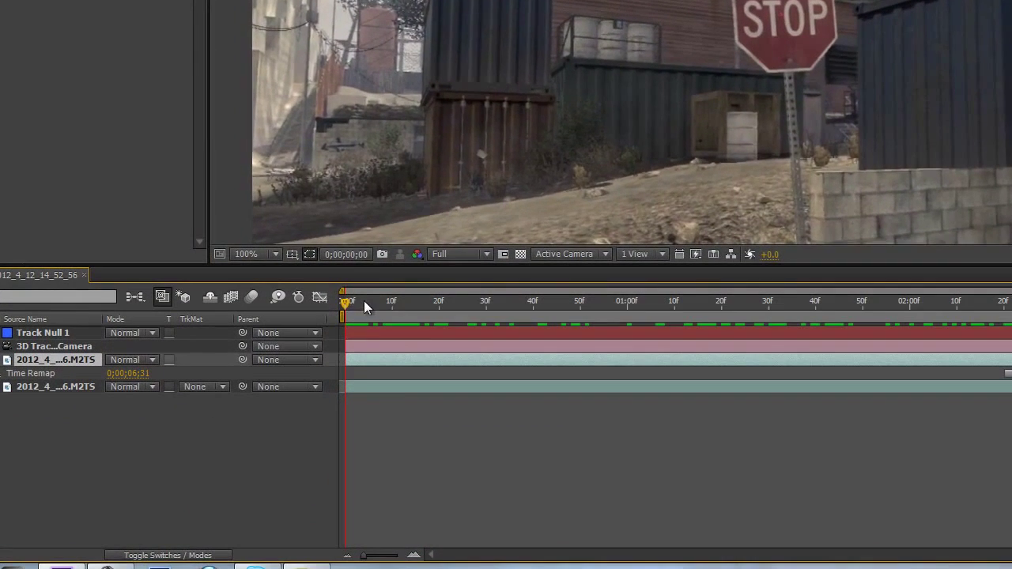
drag(314, 374, 265, 397)
Rename the frozen footage layer as matte 1.
right_click(44, 359)
click(79, 344)
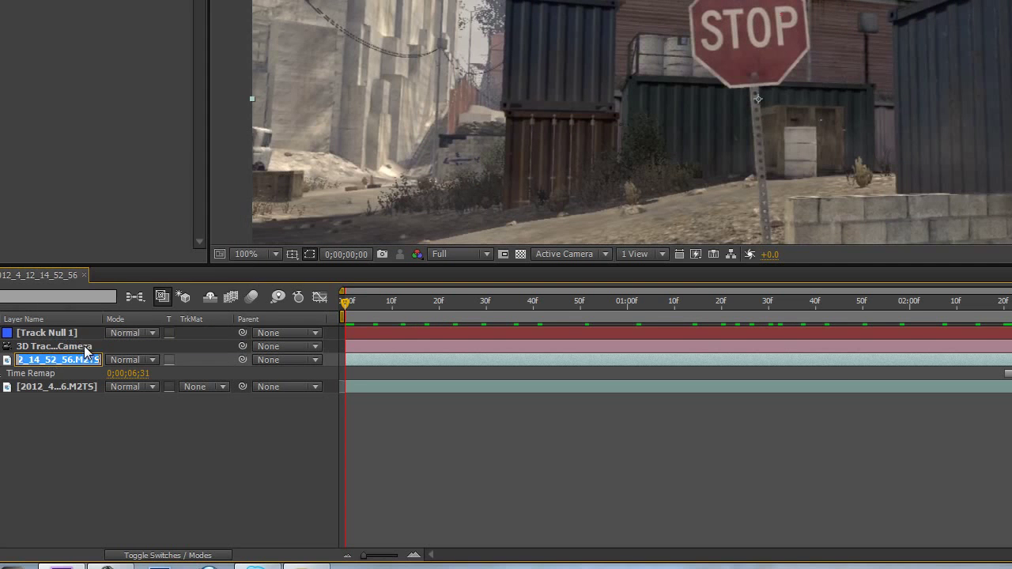
text(matte 1)
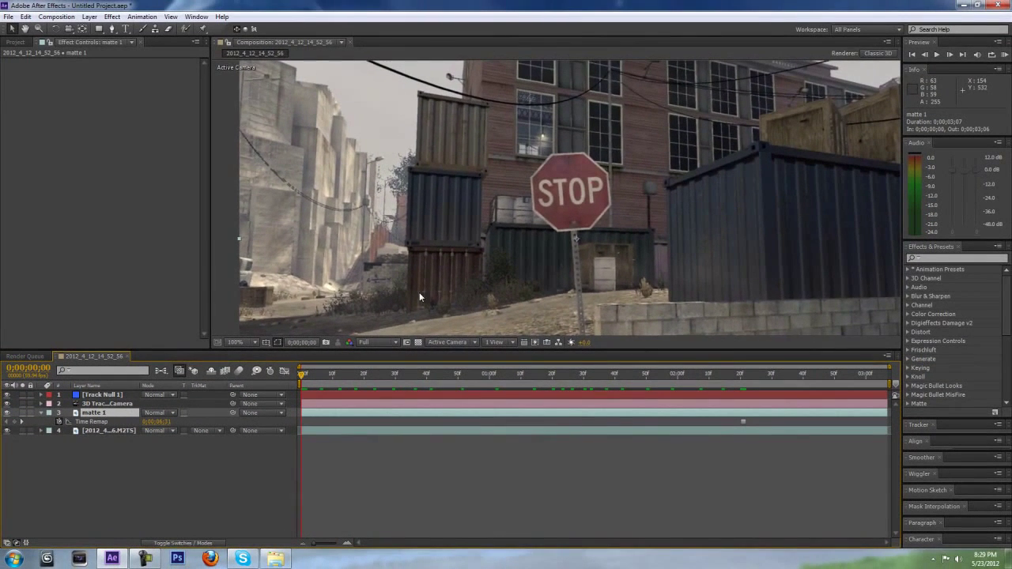
Activate the Pen tool for masking the matte 1 layer at the stop sign.
scroll(628, 171, up, 1)
drag(648, 167, 612, 172)
scroll(628, 171, down, 1)
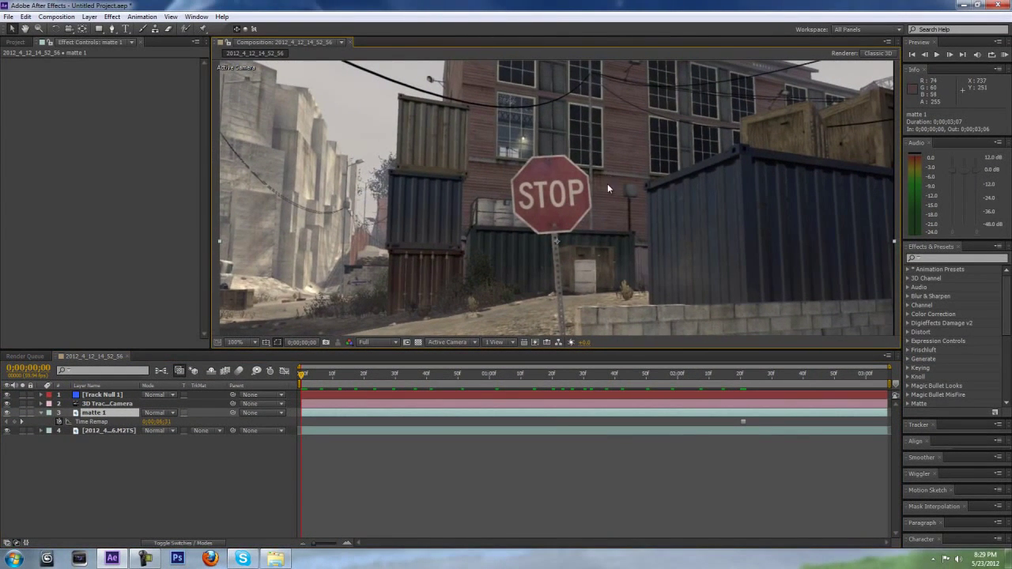
drag(113, 34, 146, 39)
scroll(523, 136, up, 4)
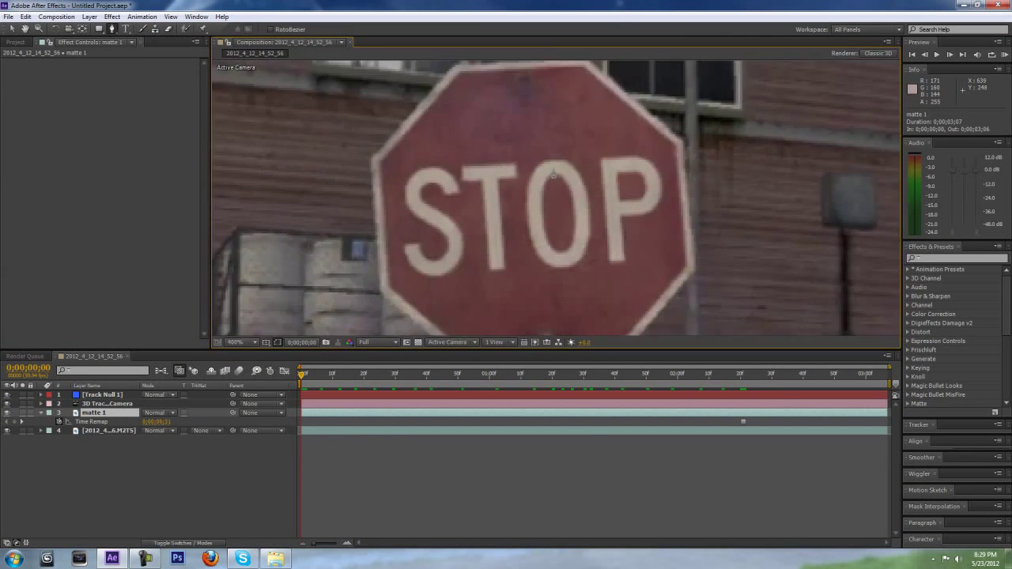
scroll(548, 162, down, 2)
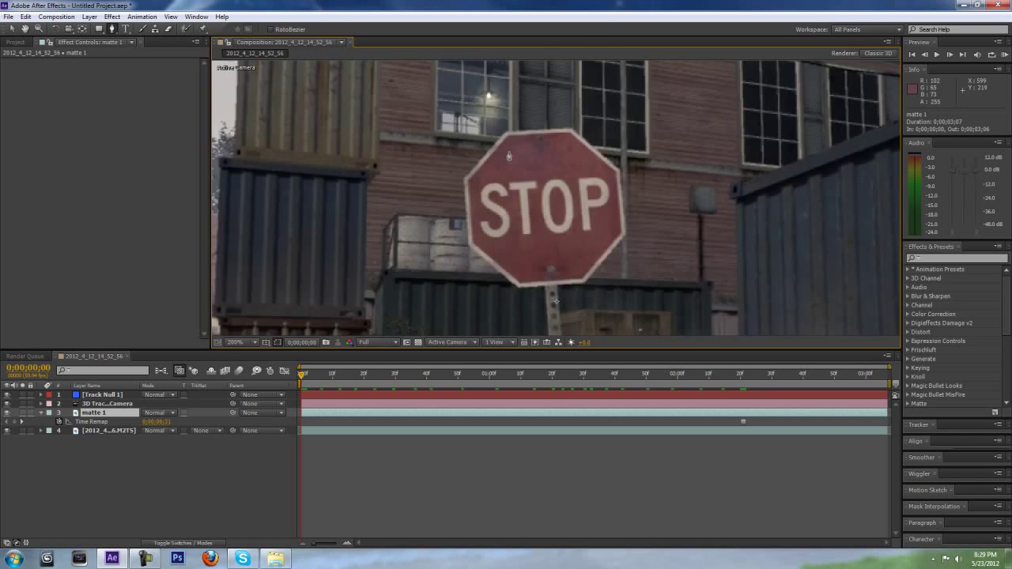
scroll(508, 154, up, 2)
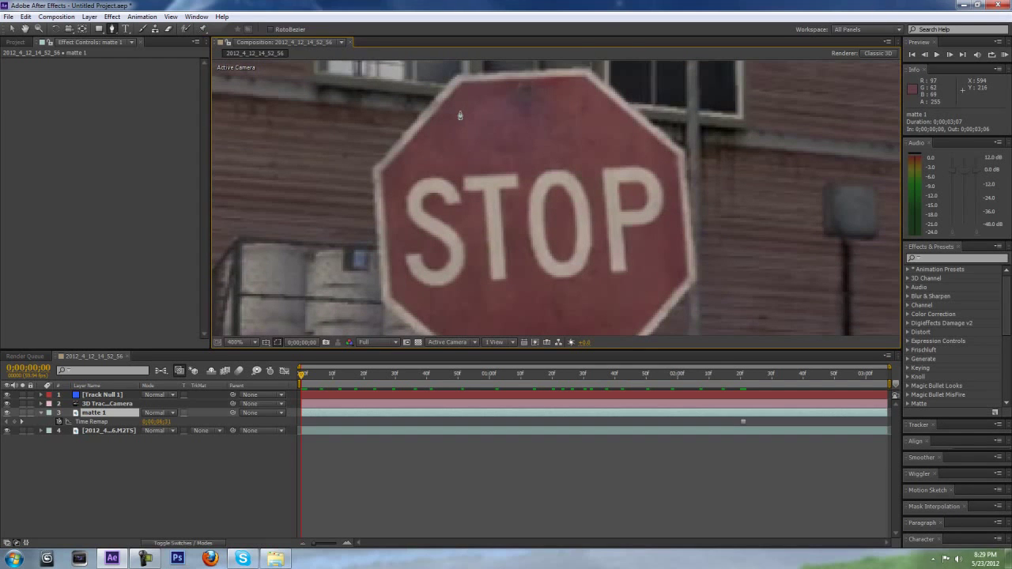
click(459, 116)
click(461, 159)
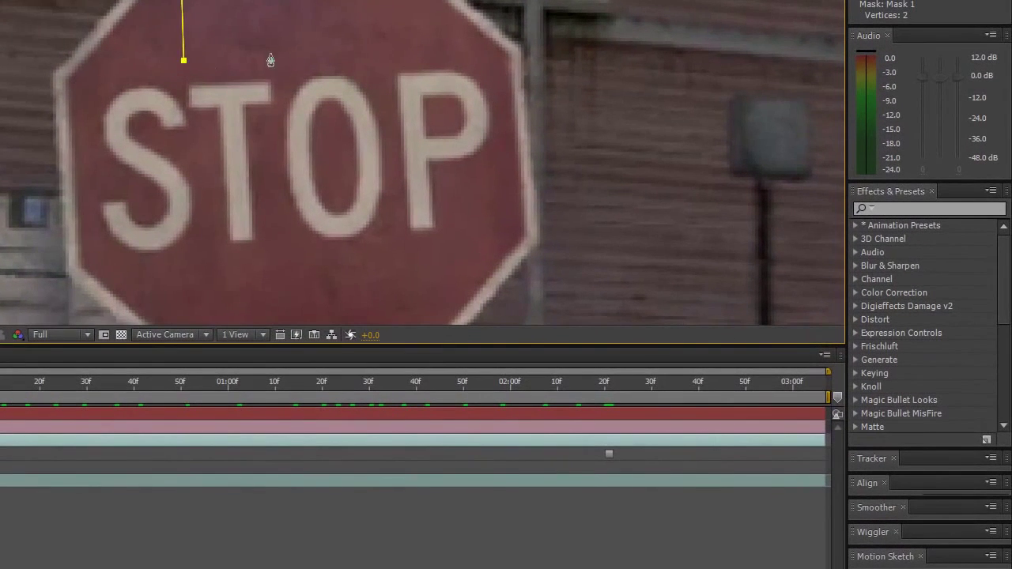
click(386, 50)
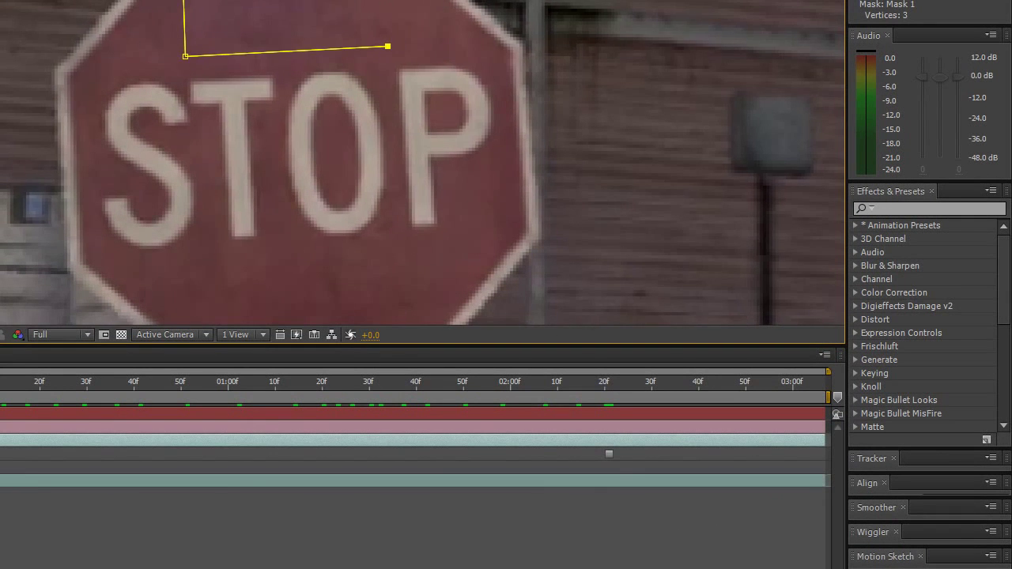
scroll(388, 63, down, 3)
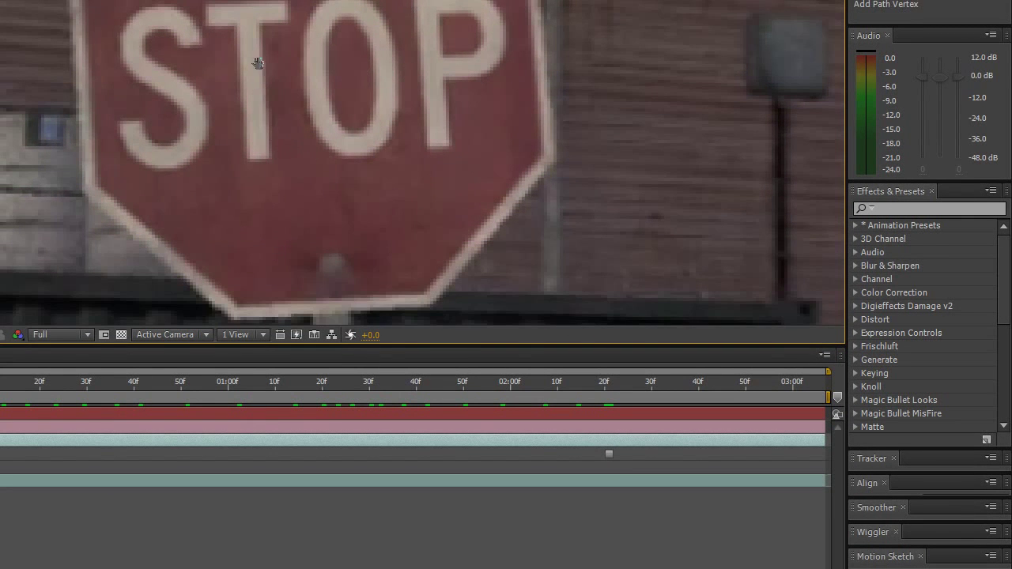
drag(258, 63, 240, 108)
key(ctrl+z)
Draw a closed four-point mask around the plain red strip below the STOP lettering on matte 1, and return to the Selection tool.
drag(250, 170, 249, 110)
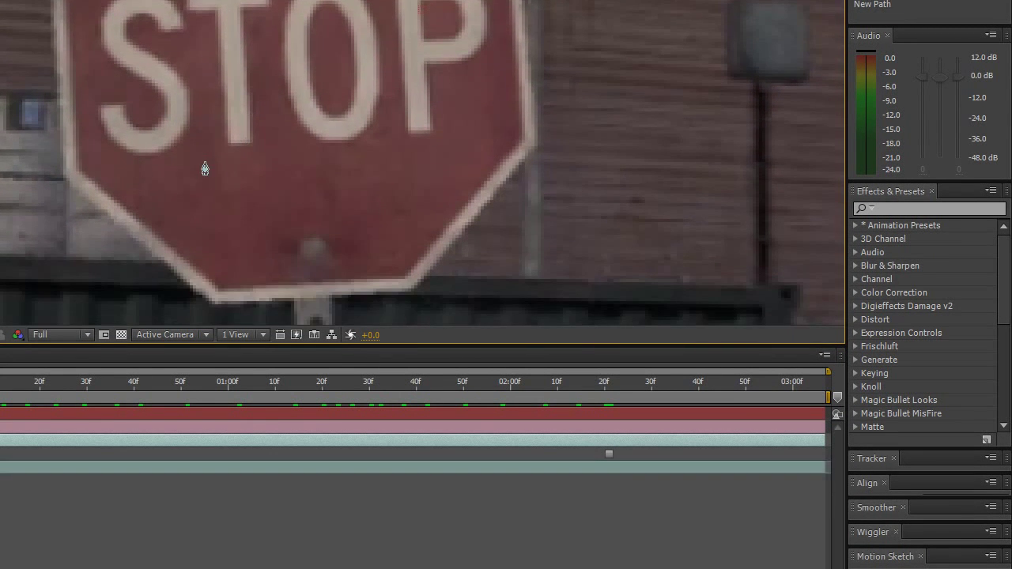
click(206, 163)
click(207, 229)
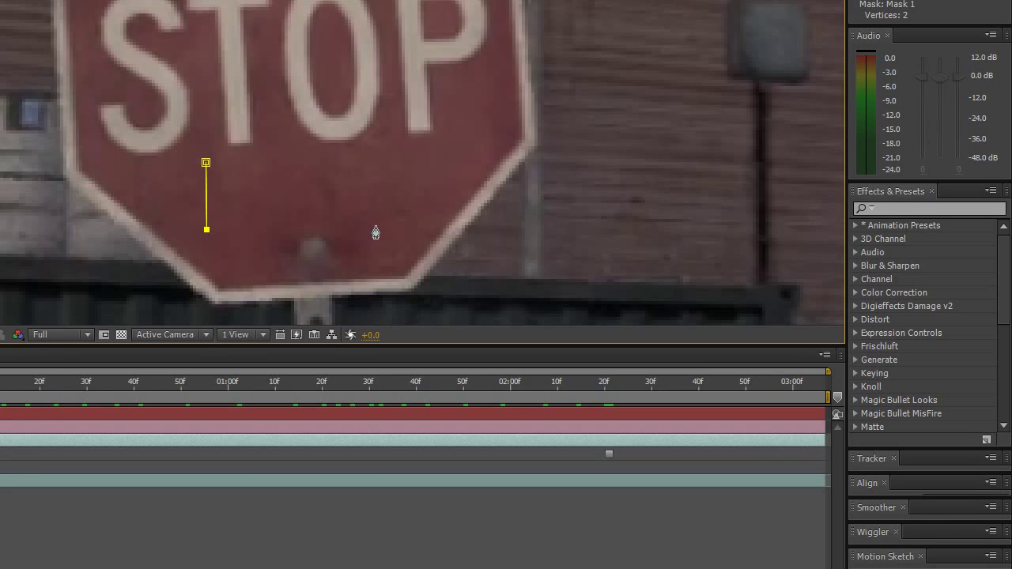
click(414, 222)
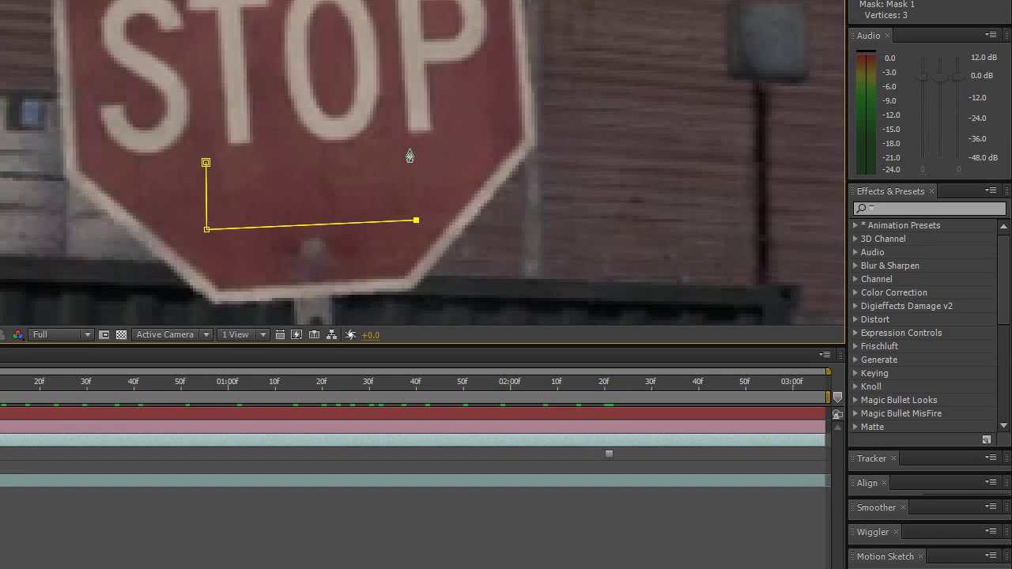
click(409, 156)
click(206, 162)
scroll(549, 224, down, 1)
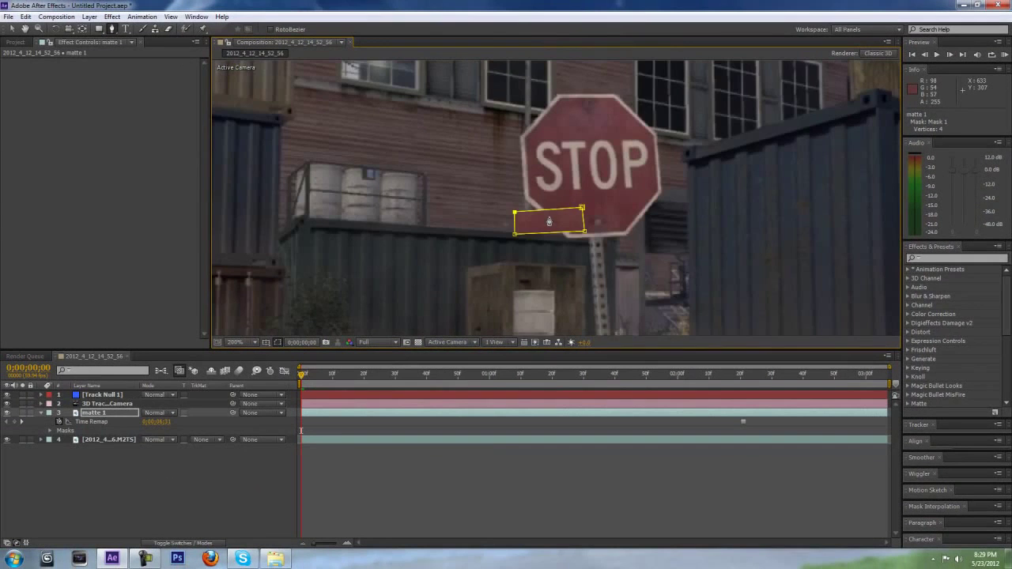
drag(548, 221, 522, 228)
click(14, 31)
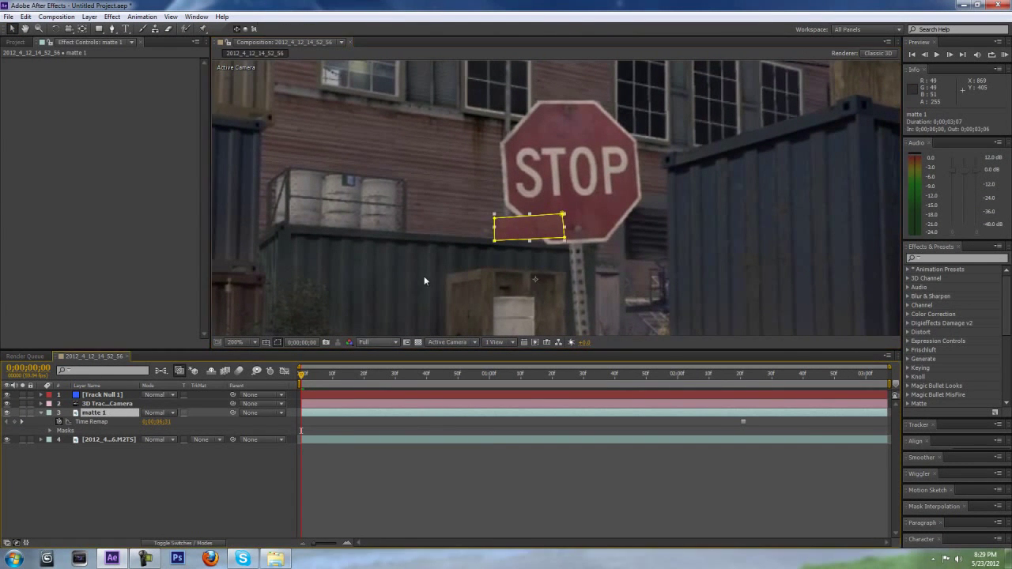
Show the layer switches in the timeline and turn the matte 1 layer into a 3D layer.
scroll(424, 276, down, 2)
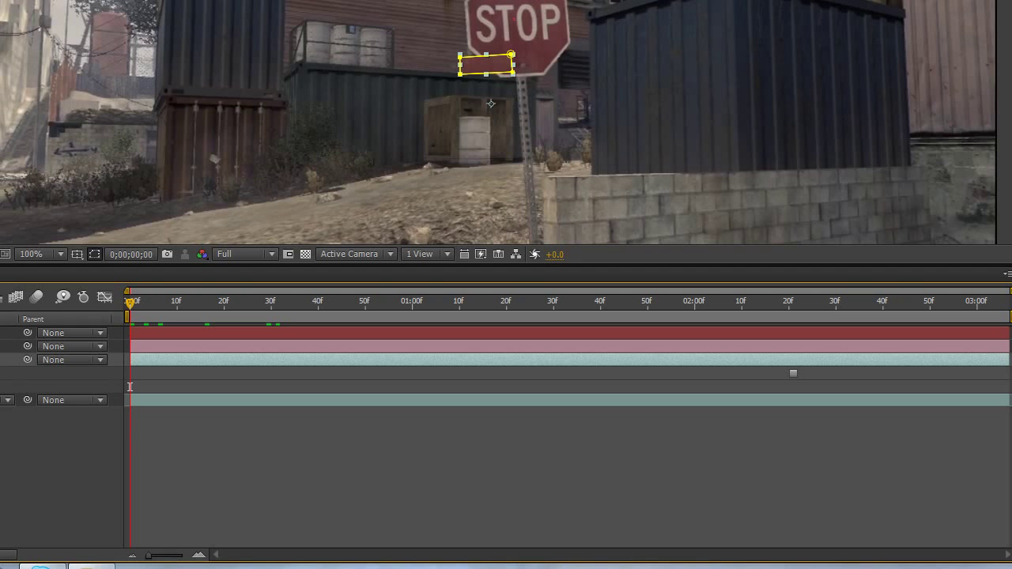
drag(130, 386, 107, 387)
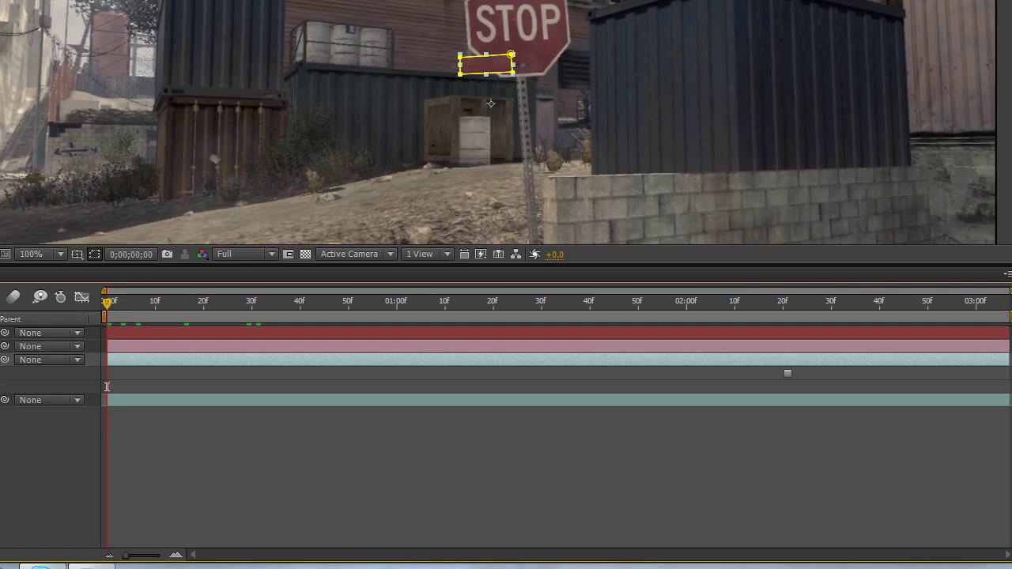
key(ctrl+z)
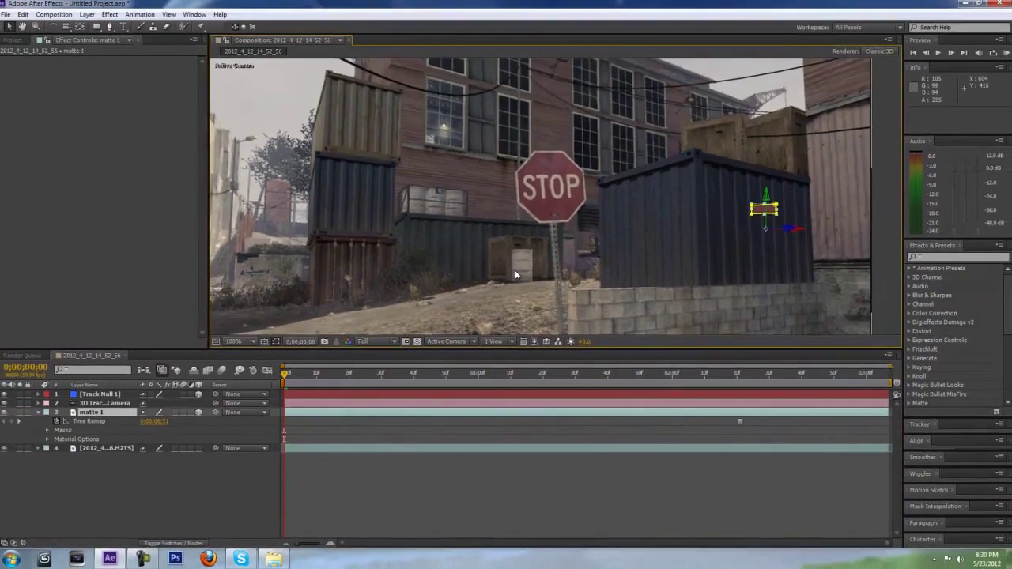
scroll(454, 154, down, 1)
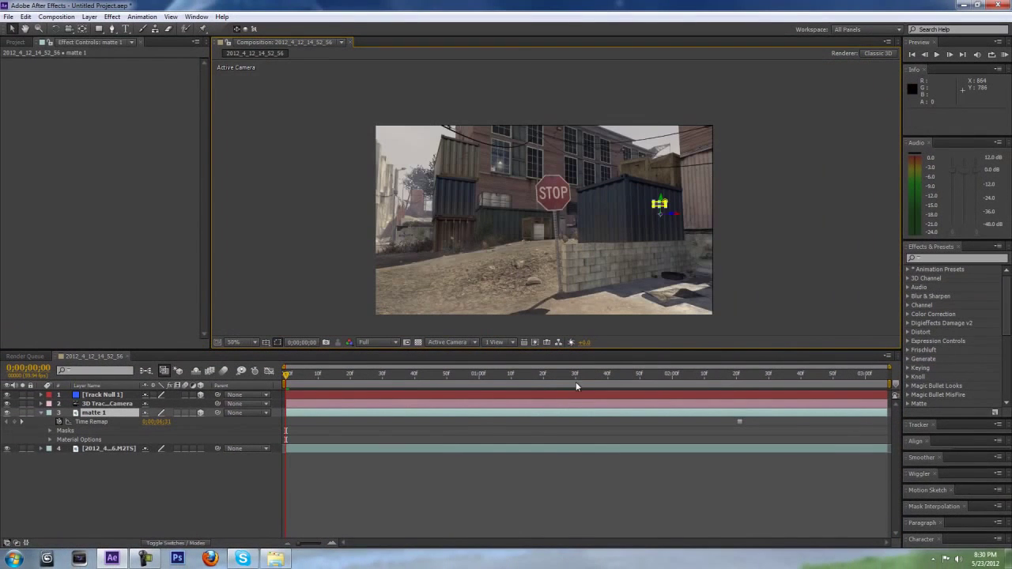
Scrub through the start of the clip and inspect how the matte 1 patch sits relative to the stop sign.
drag(291, 380, 395, 376)
key(Home)
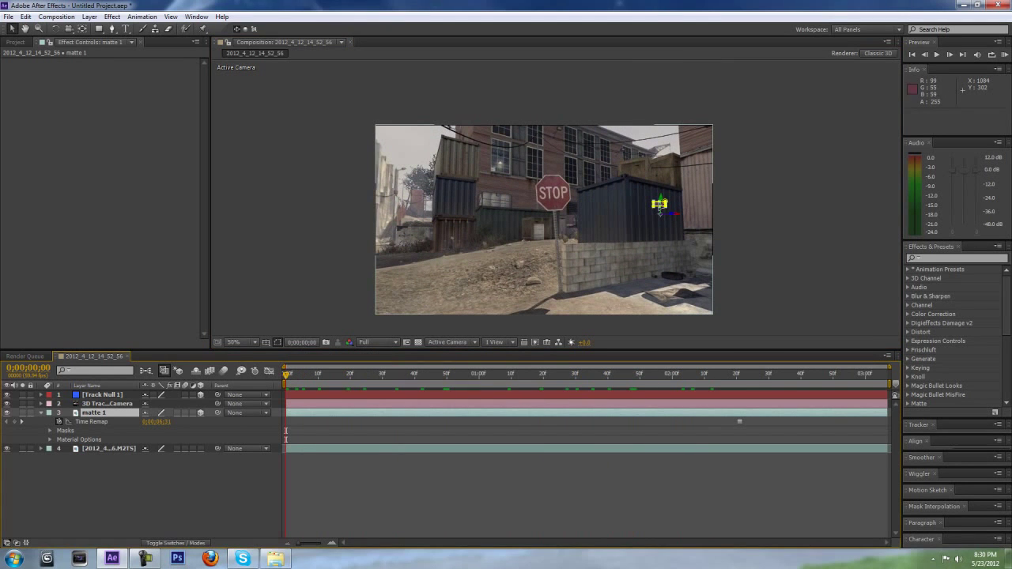
drag(556, 194, 552, 195)
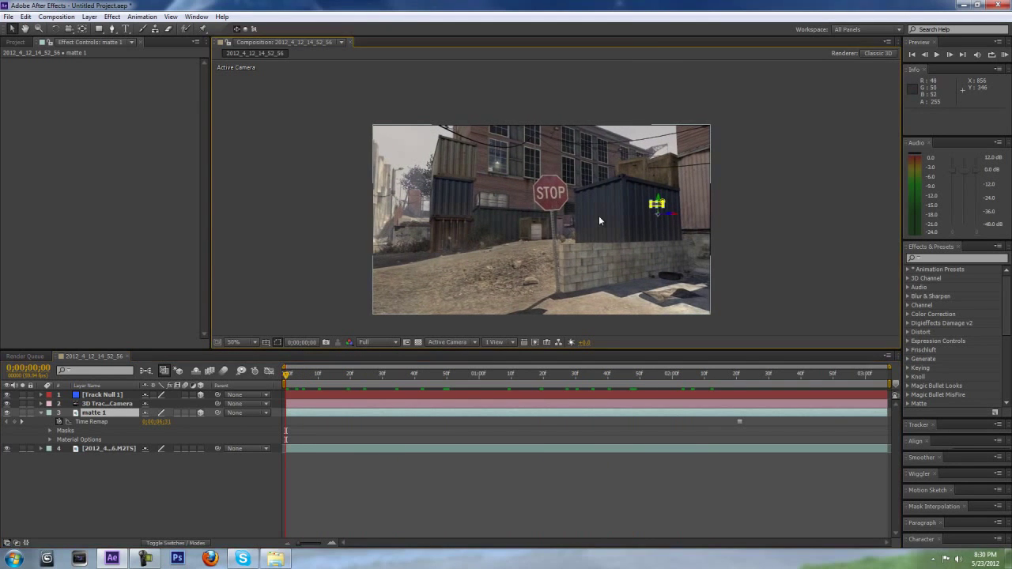
scroll(603, 211, up, 1)
scroll(602, 210, down, 1)
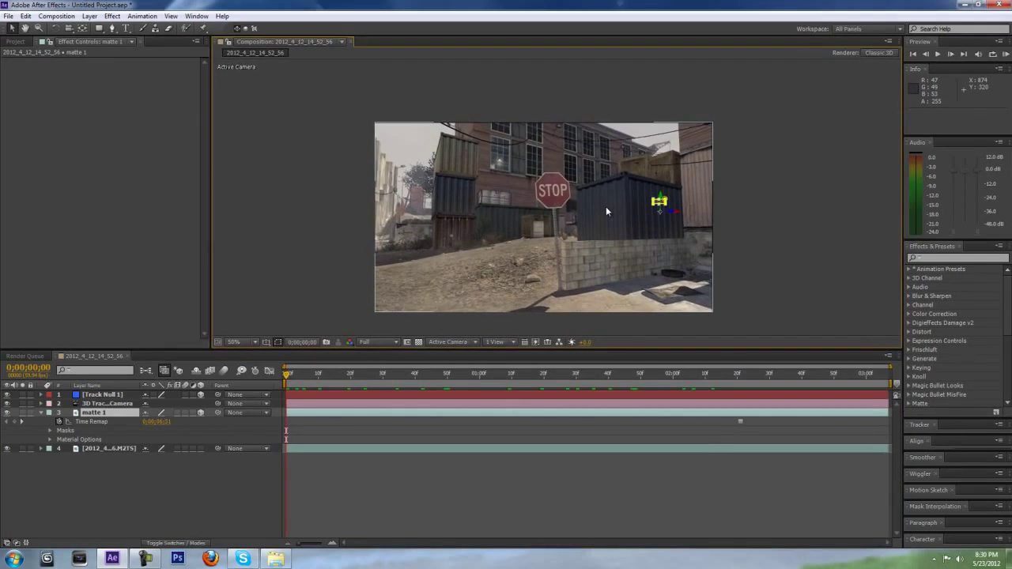
scroll(606, 207, up, 1)
scroll(623, 203, down, 2)
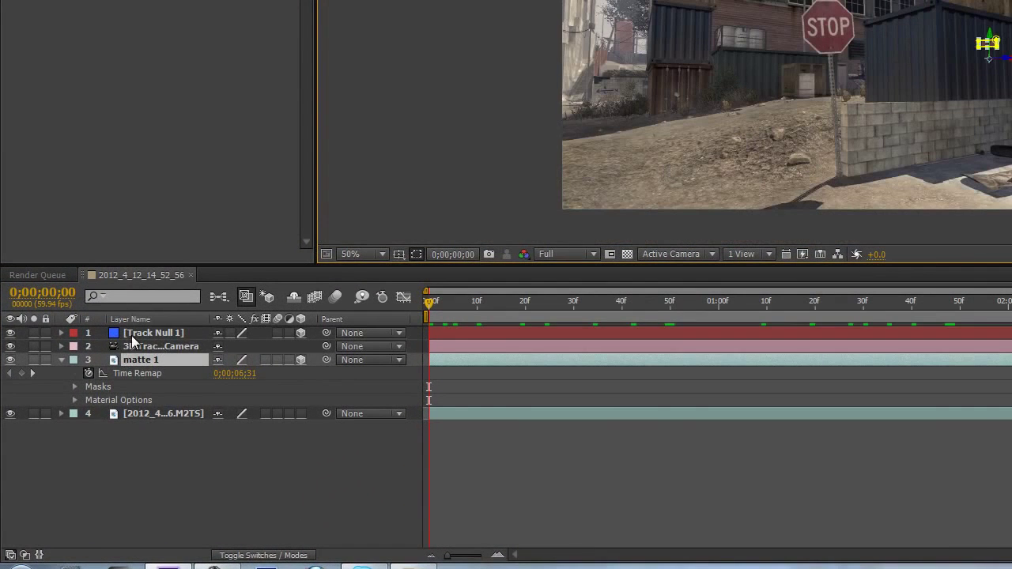
Reveal the transform properties of Track Null 1 and copy its Position property.
click(117, 366)
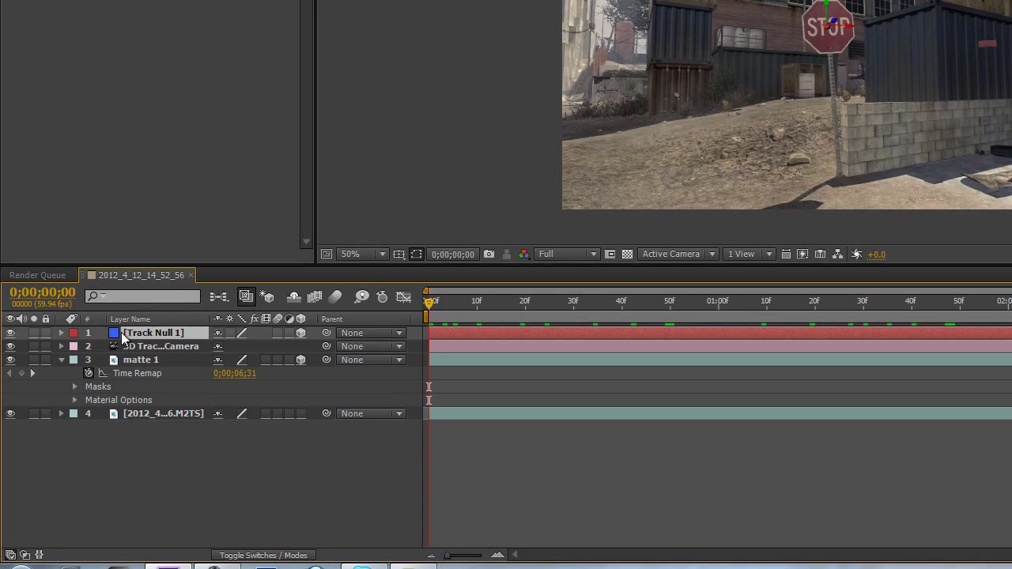
click(61, 332)
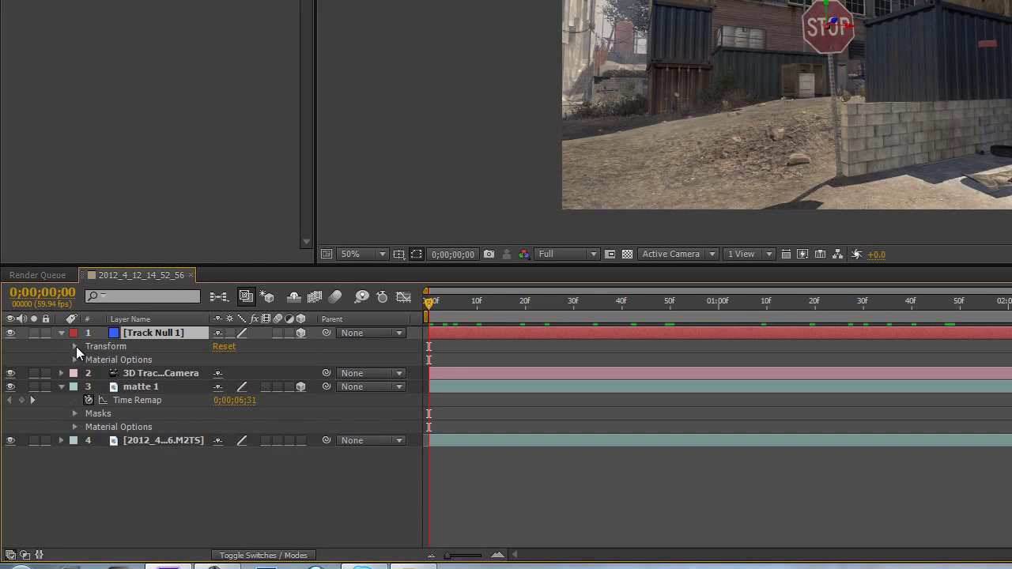
click(75, 346)
click(131, 373)
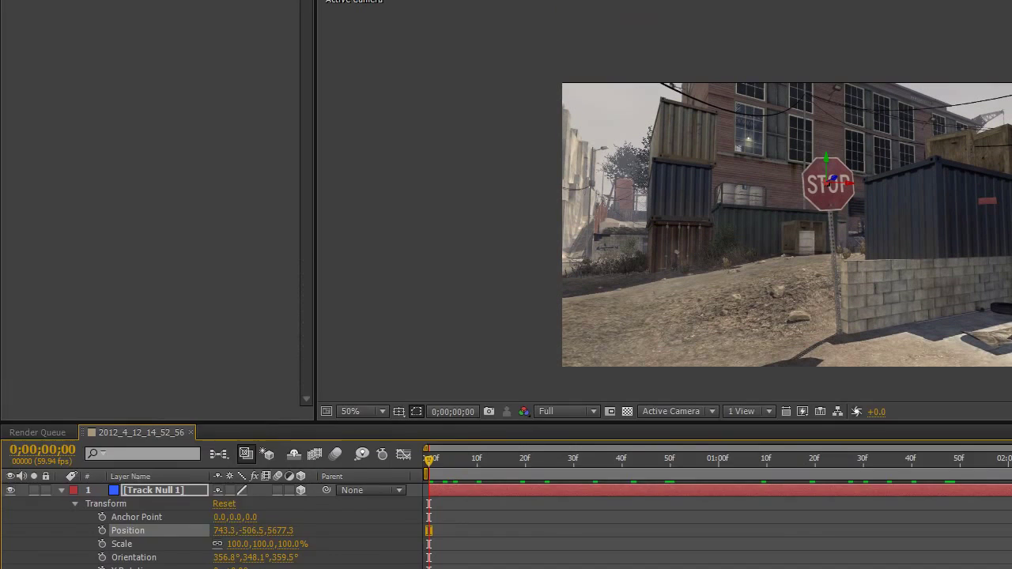
click(40, 2)
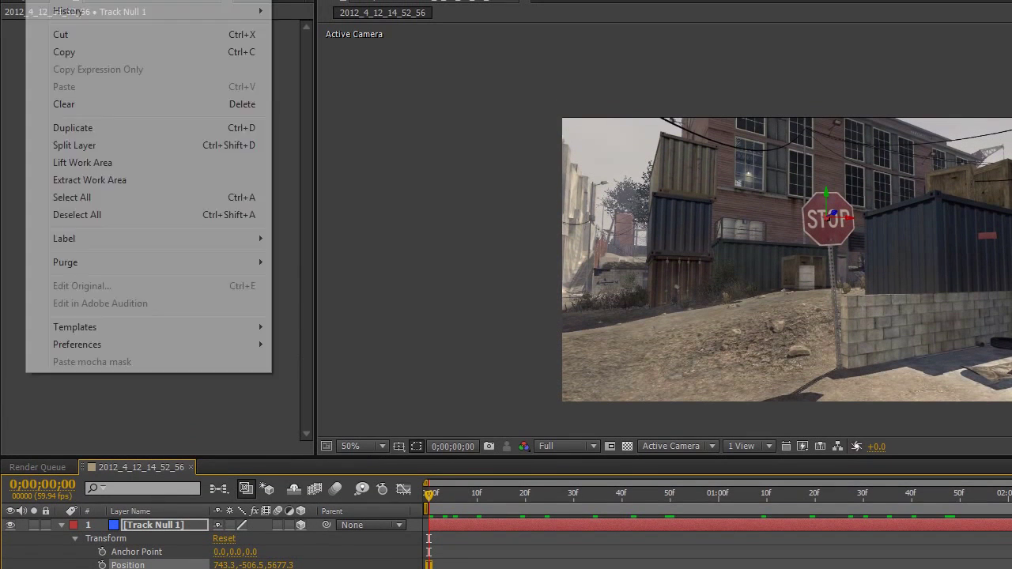
click(104, 52)
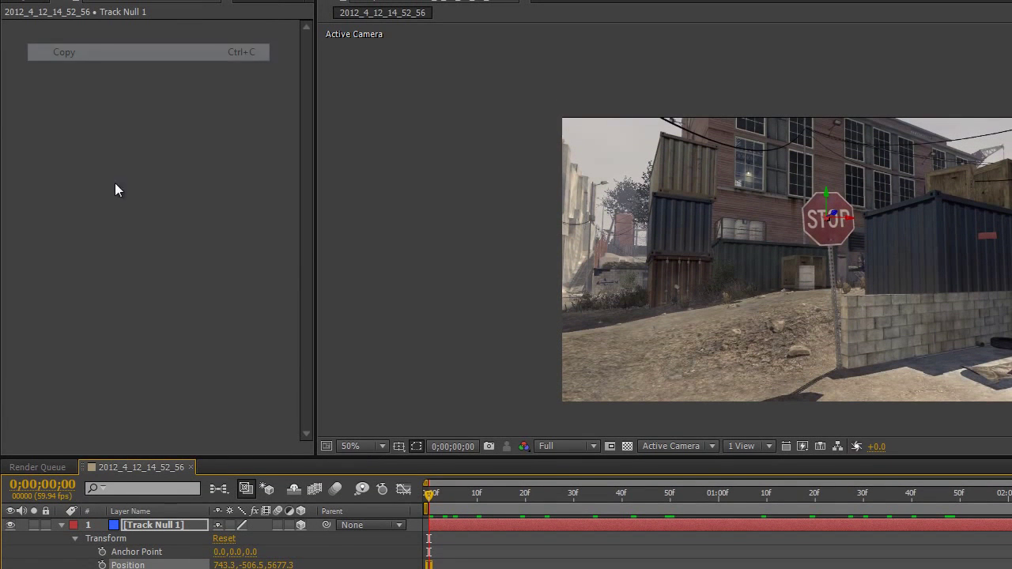
Collapse the Track Null 1 properties and paste the copied position onto the matte 1 layer.
click(62, 525)
click(62, 552)
click(141, 552)
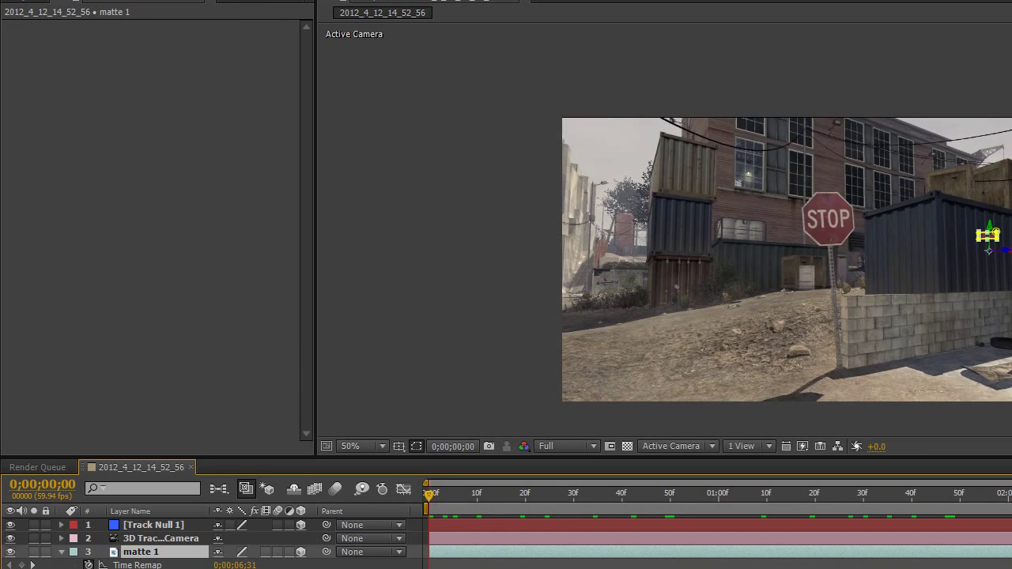
click(26, 16)
click(68, 88)
Scrub through the clip with the stop sign magnified to check how the matte 1 patch tracks with it.
scroll(690, 327, up, 1)
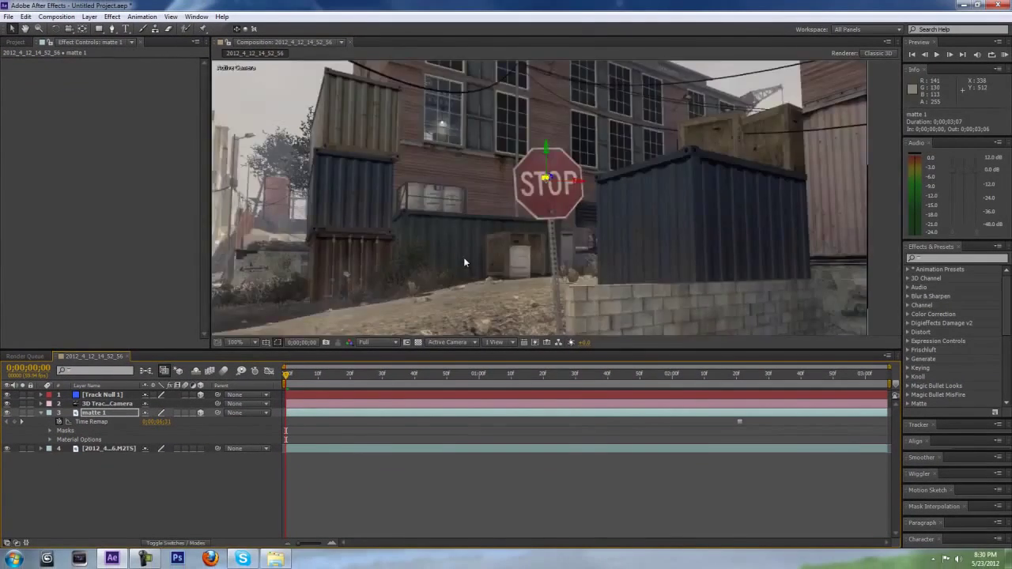
scroll(466, 260, up, 2)
drag(475, 246, 483, 275)
scroll(483, 275, down, 1)
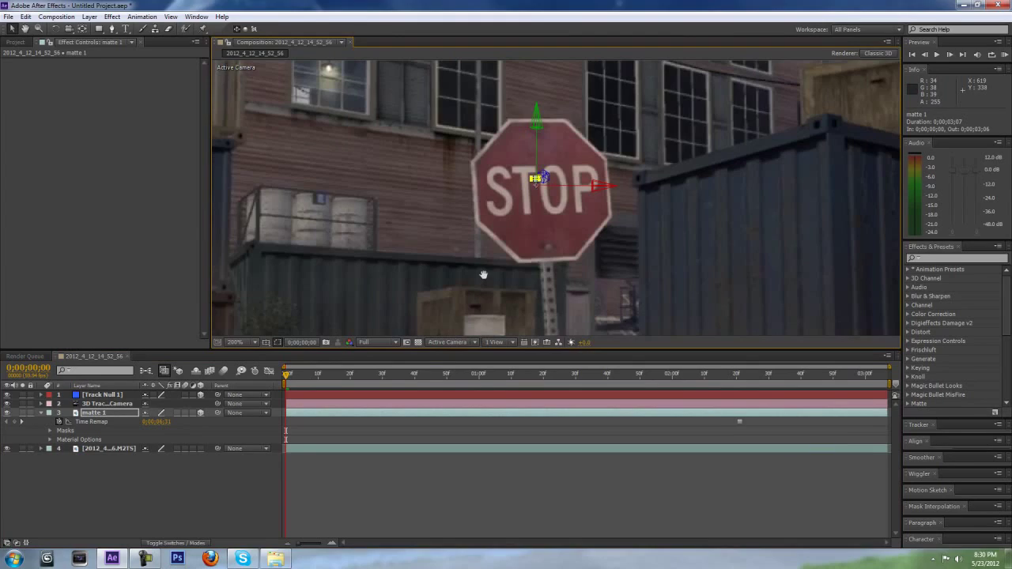
drag(288, 373, 682, 372)
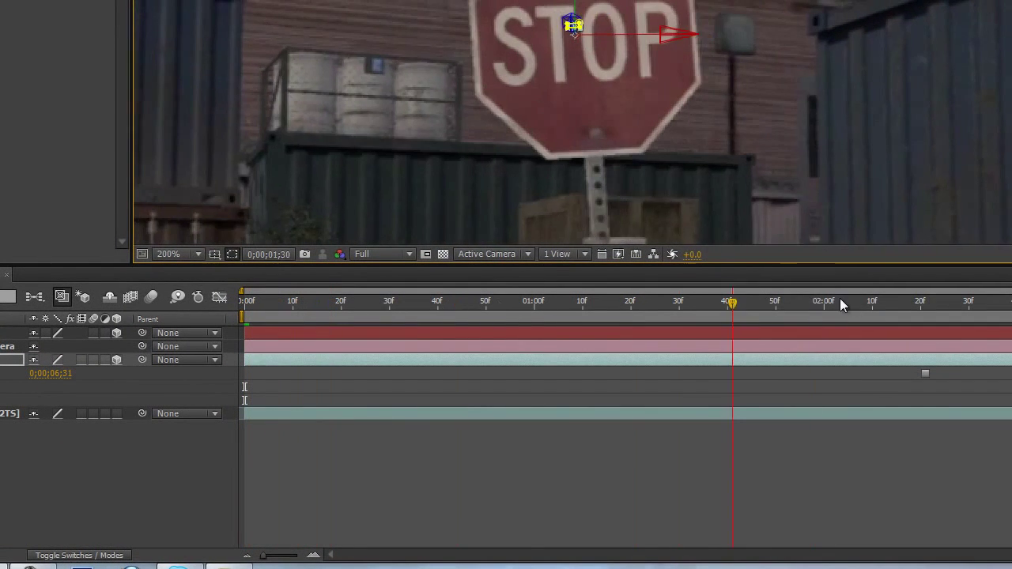
drag(840, 305, 178, 305)
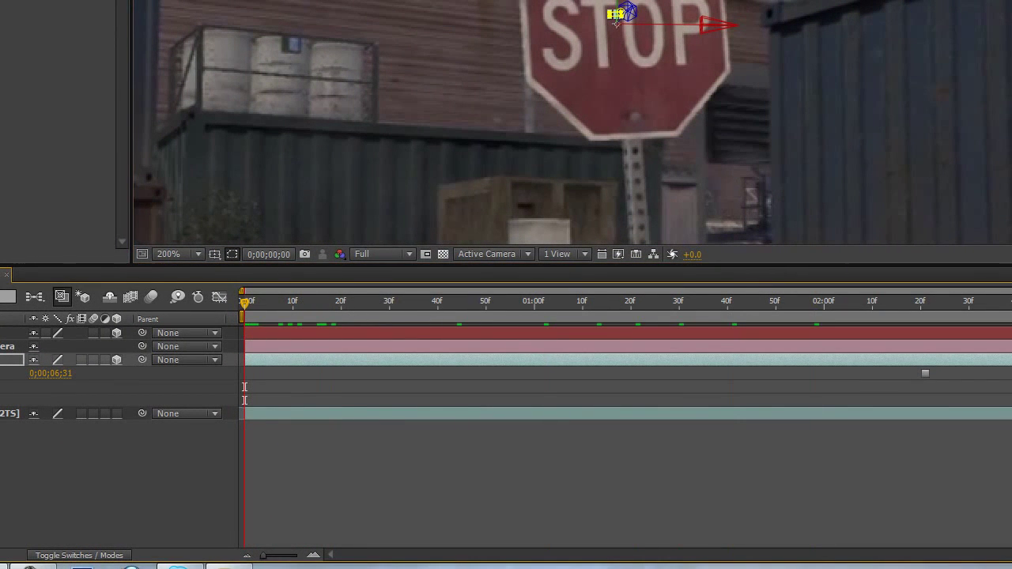
Scale the matte 1 layer uniformly to 565% at the first frame.
click(11, 360)
key(s)
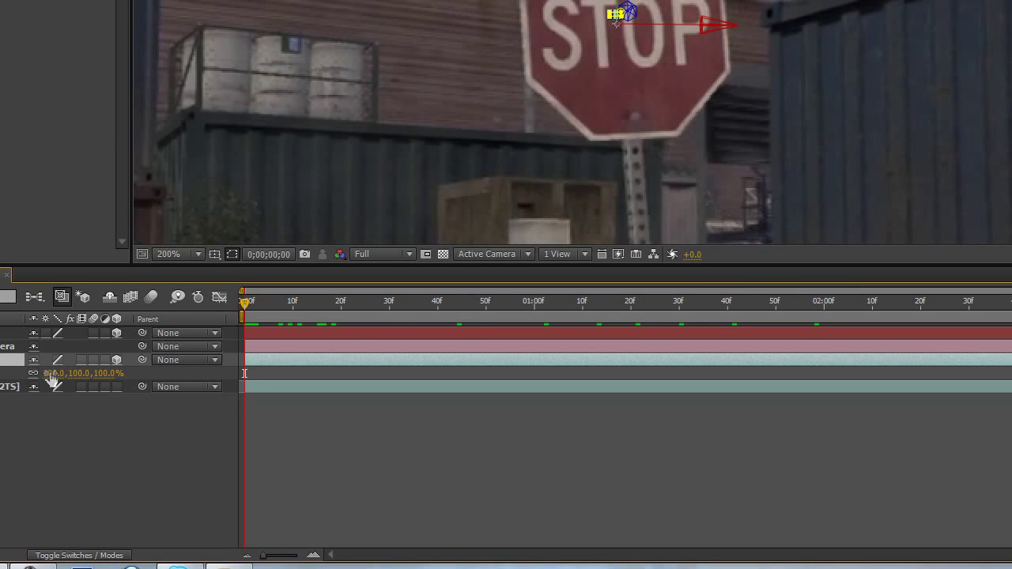
drag(51, 374, 458, 370)
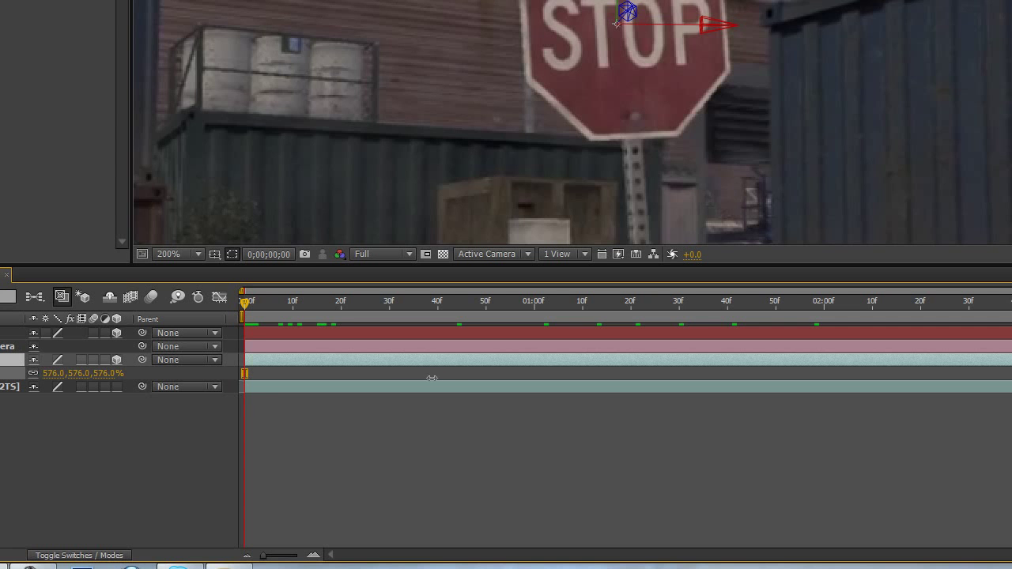
drag(269, 302, 153, 301)
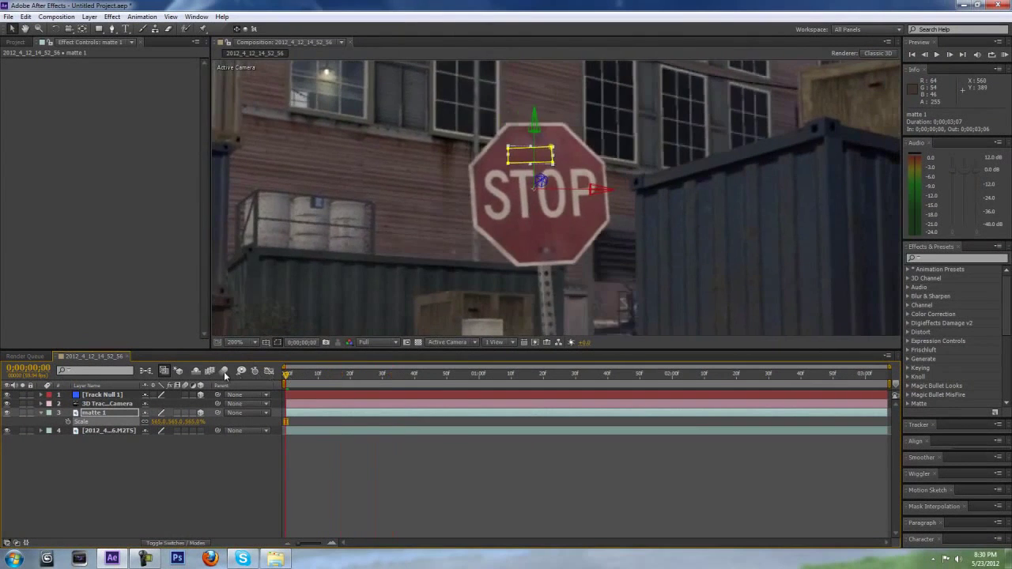
scroll(432, 257, down, 1)
scroll(438, 256, up, 1)
scroll(438, 256, down, 1)
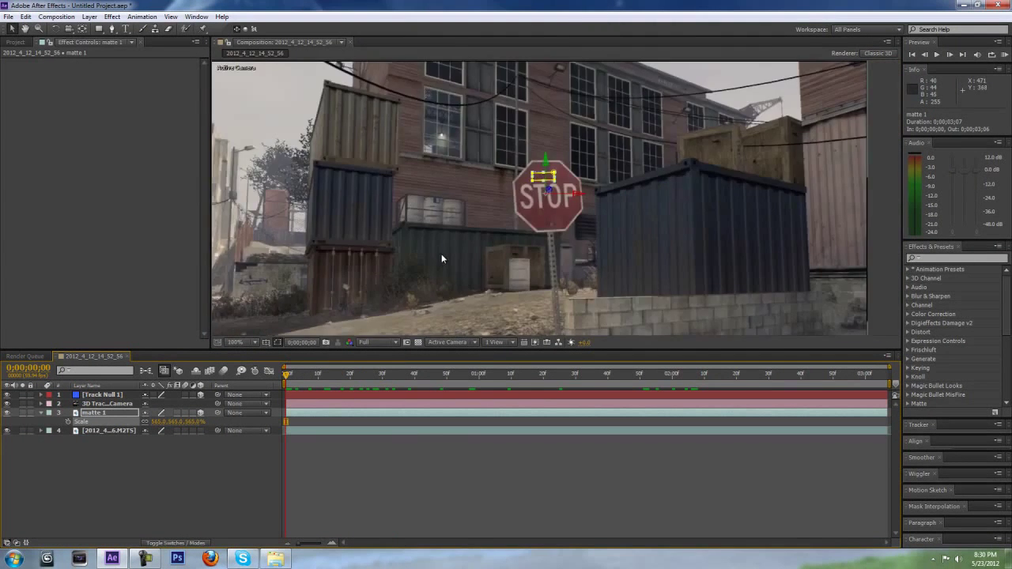
scroll(448, 256, down, 1)
scroll(459, 261, up, 1)
scroll(460, 261, up, 1)
drag(470, 241, 473, 252)
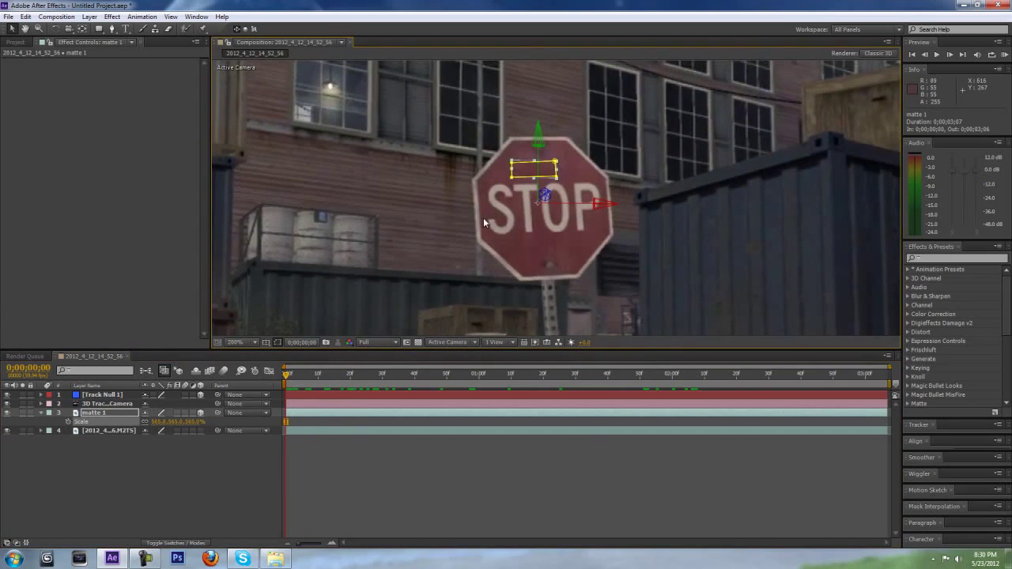
scroll(485, 218, down, 1)
scroll(497, 218, down, 1)
scroll(504, 218, up, 2)
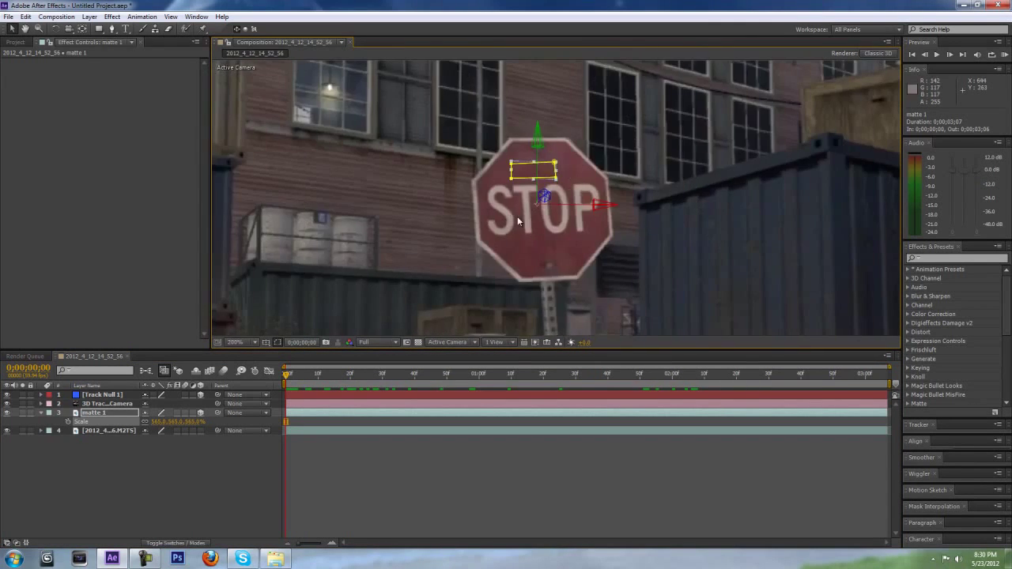
scroll(522, 214, down, 1)
scroll(525, 212, down, 1)
scroll(525, 211, up, 2)
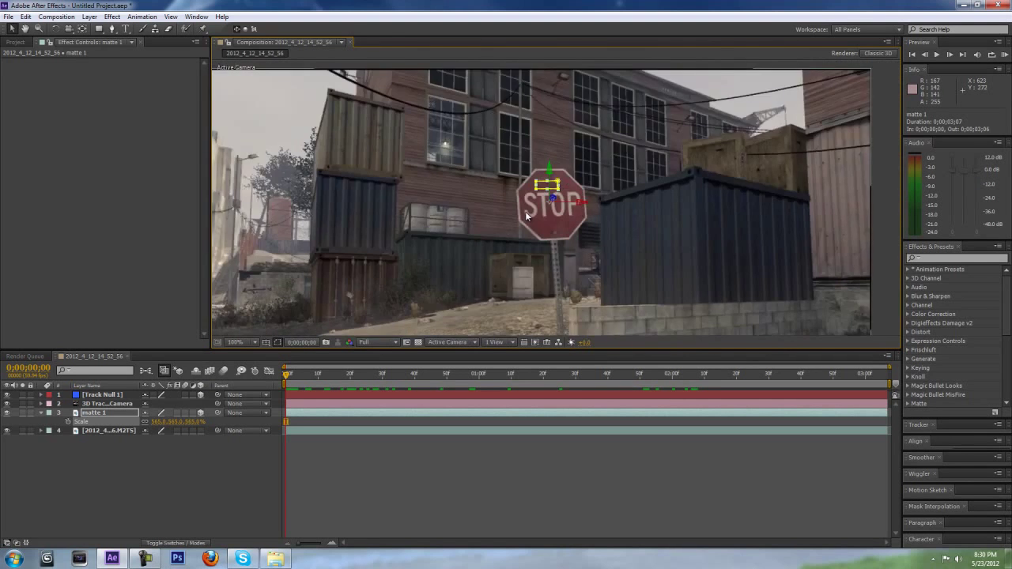
scroll(527, 215, down, 2)
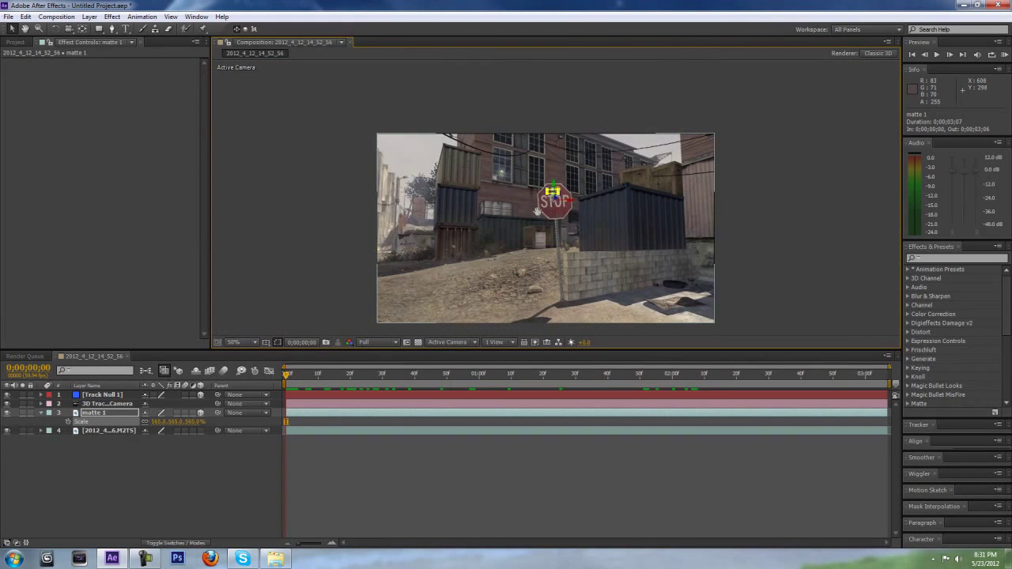
Reveal the Mask 1 properties of the matte 1 layer and set the mask feather to 5 pixels.
scroll(537, 193, up, 2)
drag(537, 193, 551, 242)
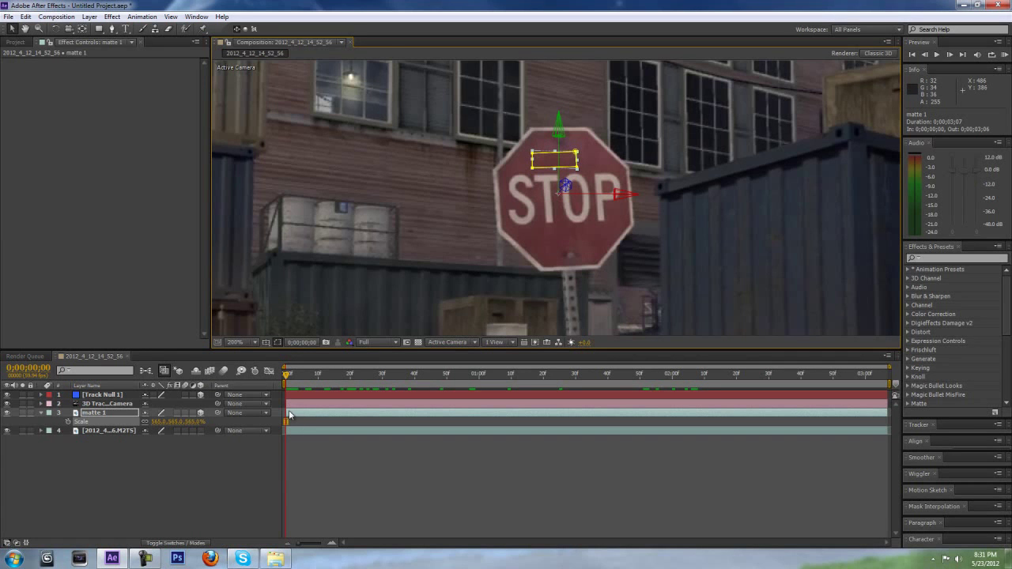
click(93, 413)
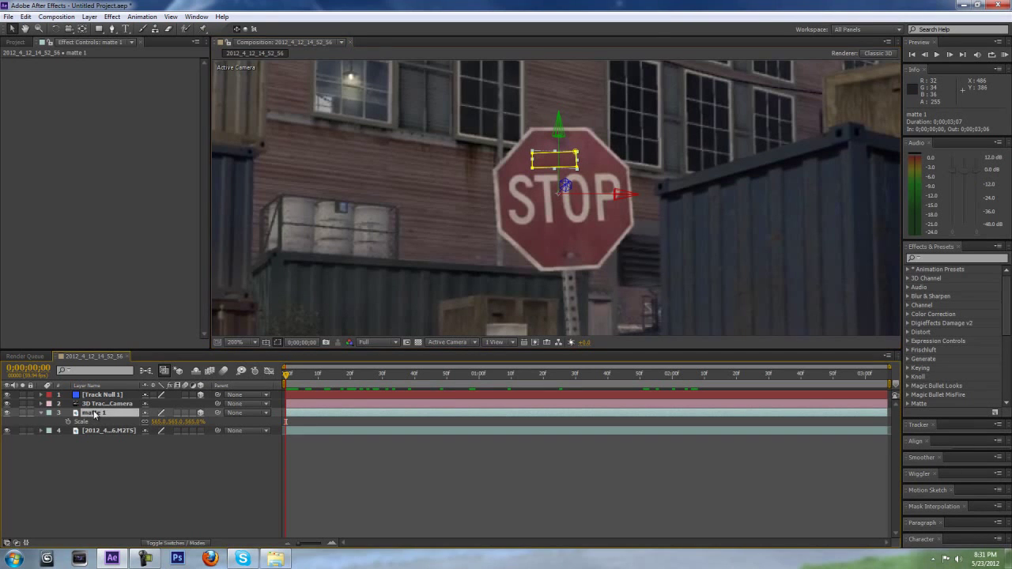
click(41, 413)
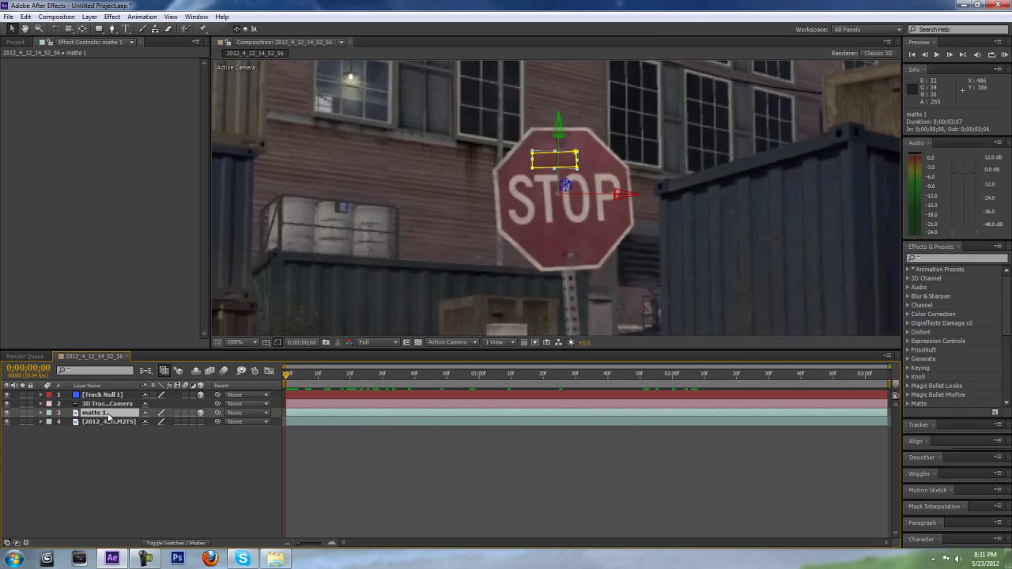
key(m)
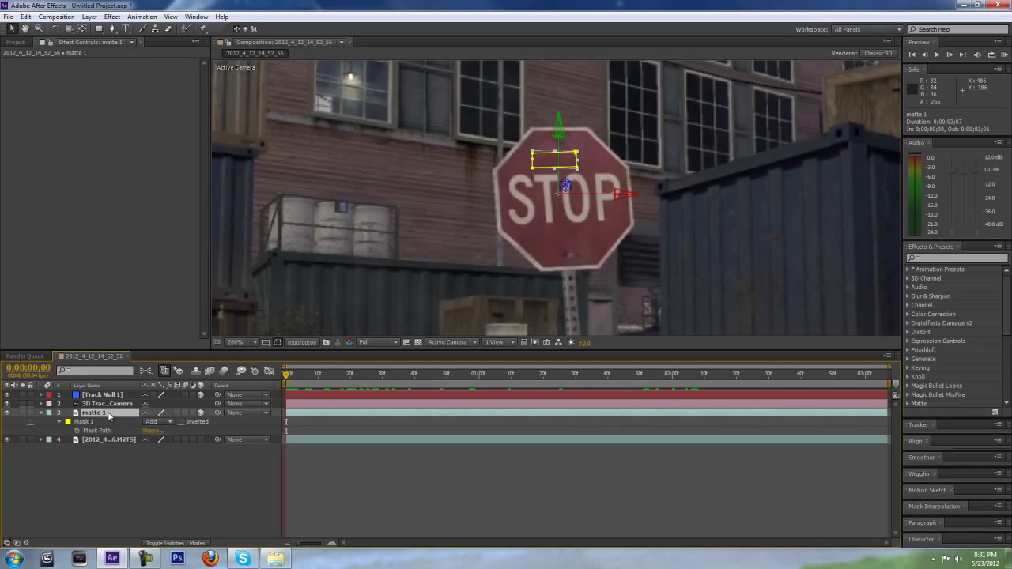
click(60, 425)
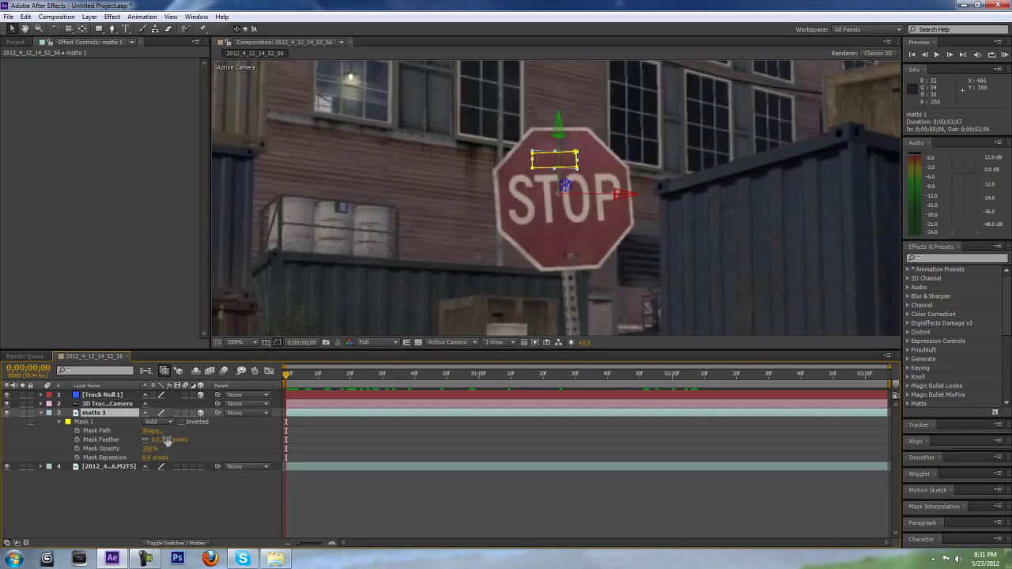
drag(158, 443, 170, 441)
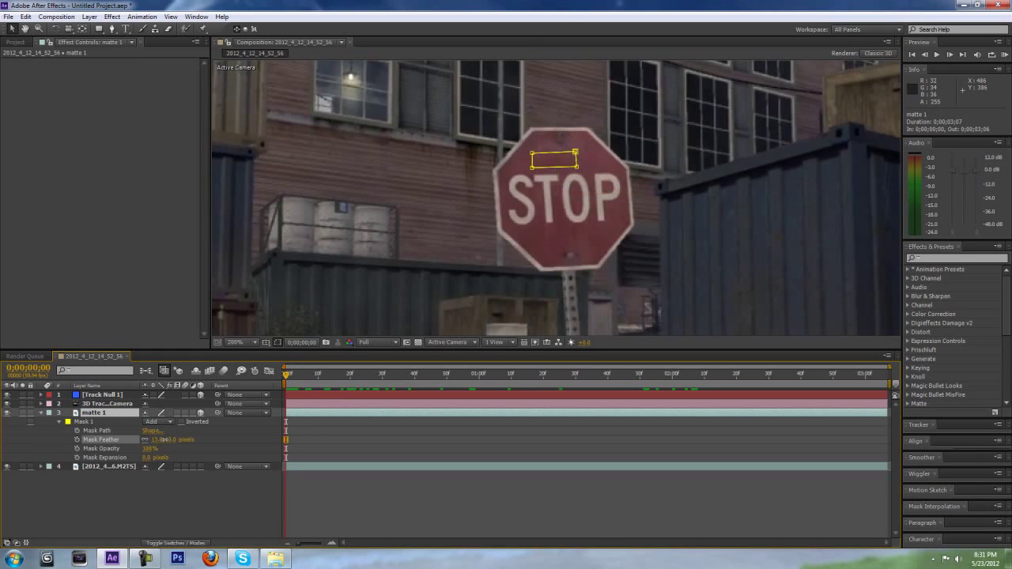
scroll(398, 301, up, 2)
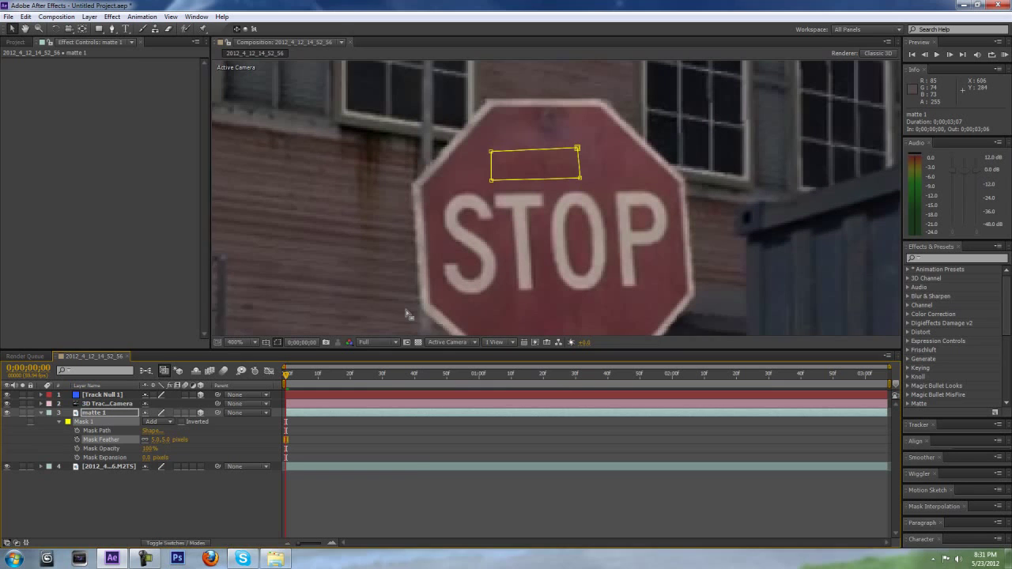
click(415, 466)
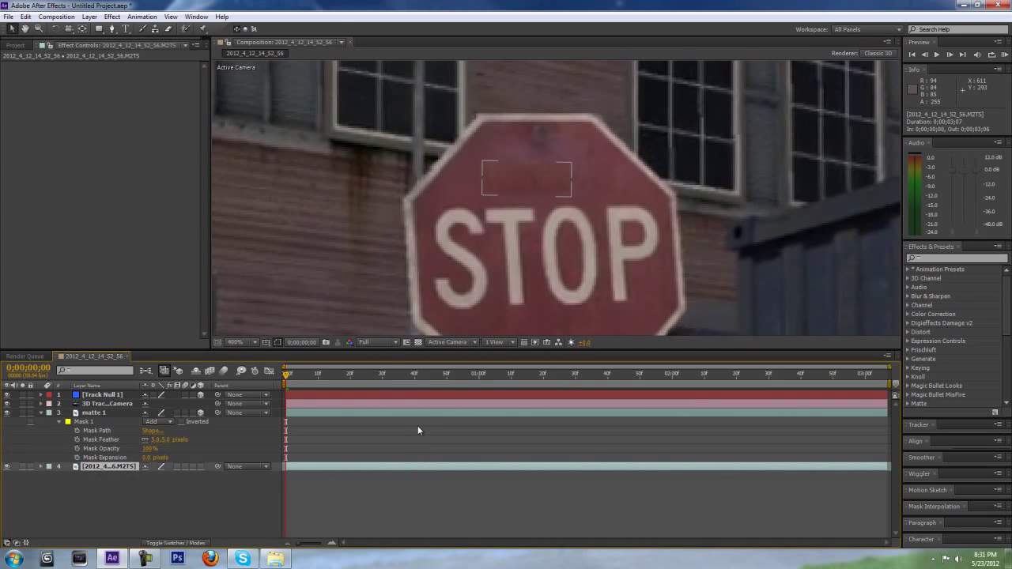
Move the matte 1 patch down over the upper part of the letters S and T on the stop sign.
click(99, 413)
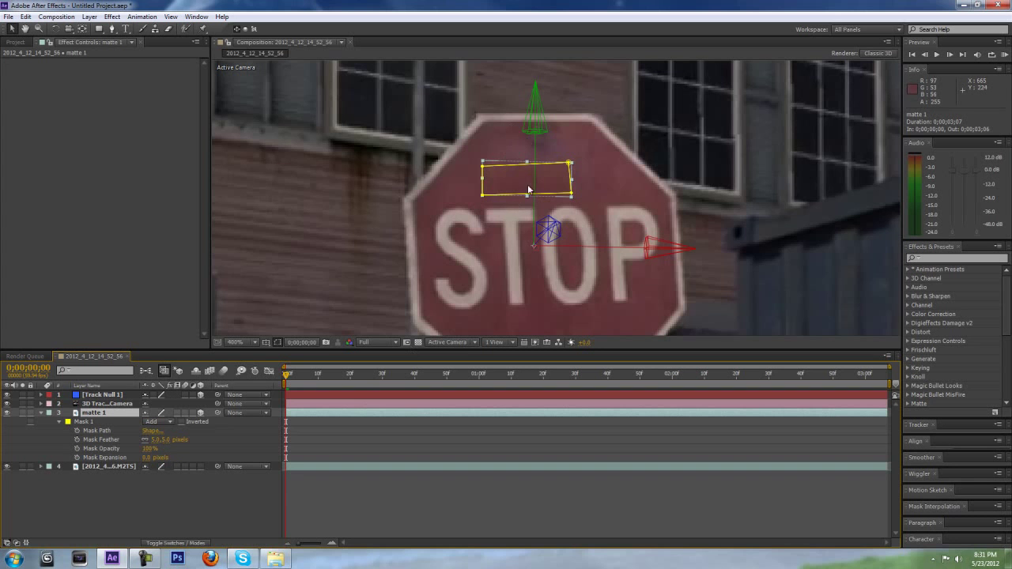
scroll(538, 182, down, 2)
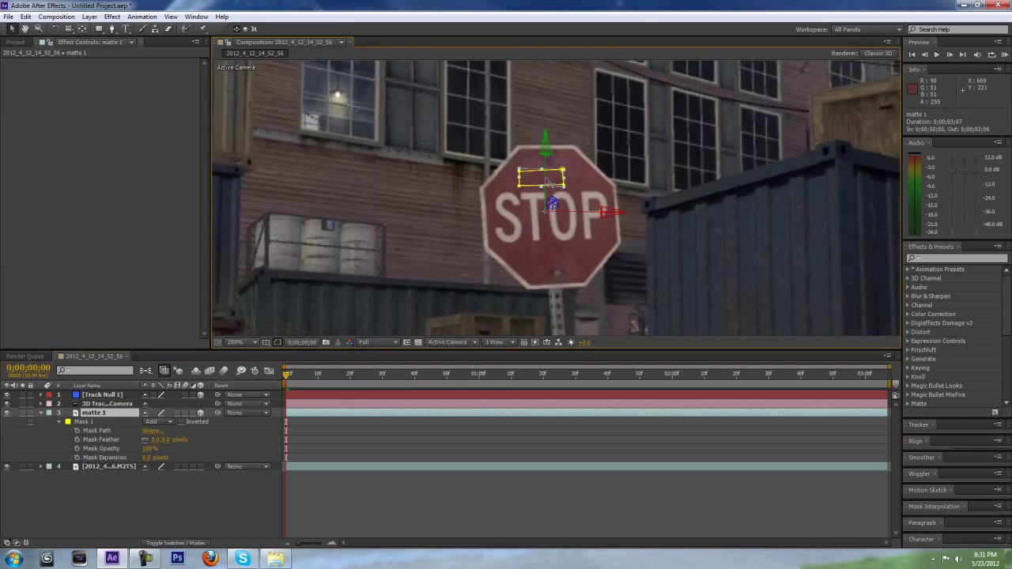
drag(536, 180, 510, 198)
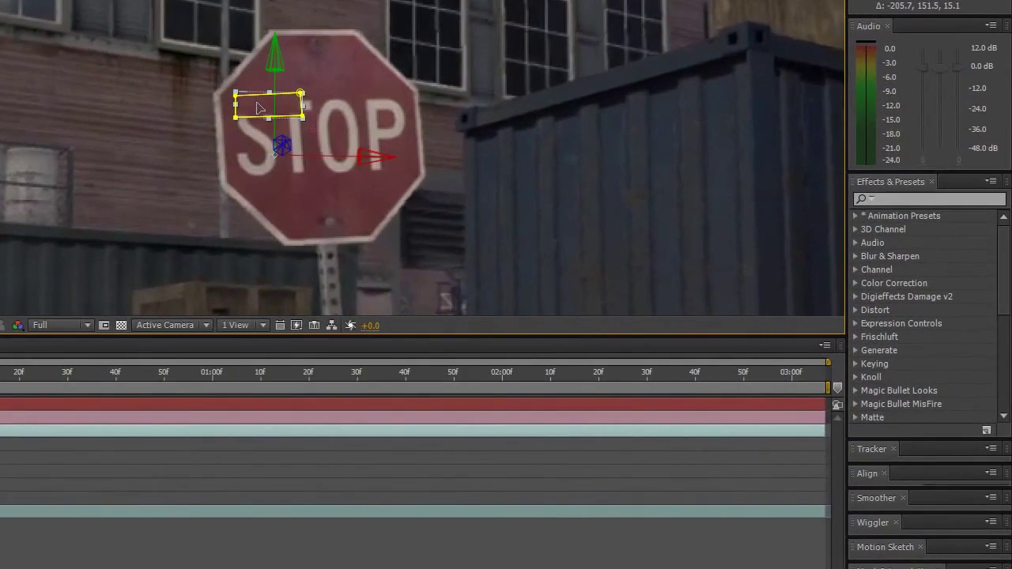
drag(256, 108, 261, 110)
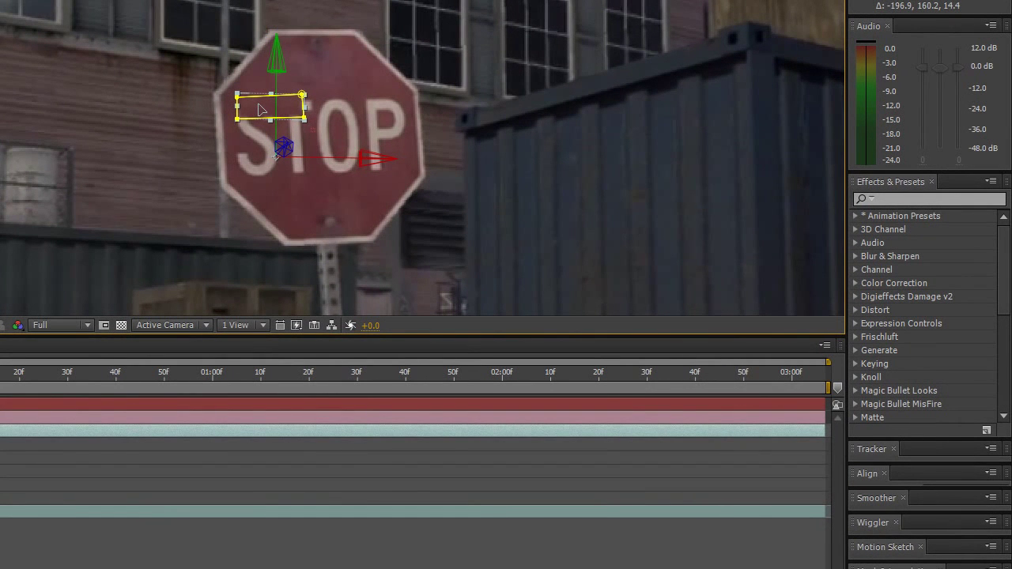
drag(276, 156, 276, 155)
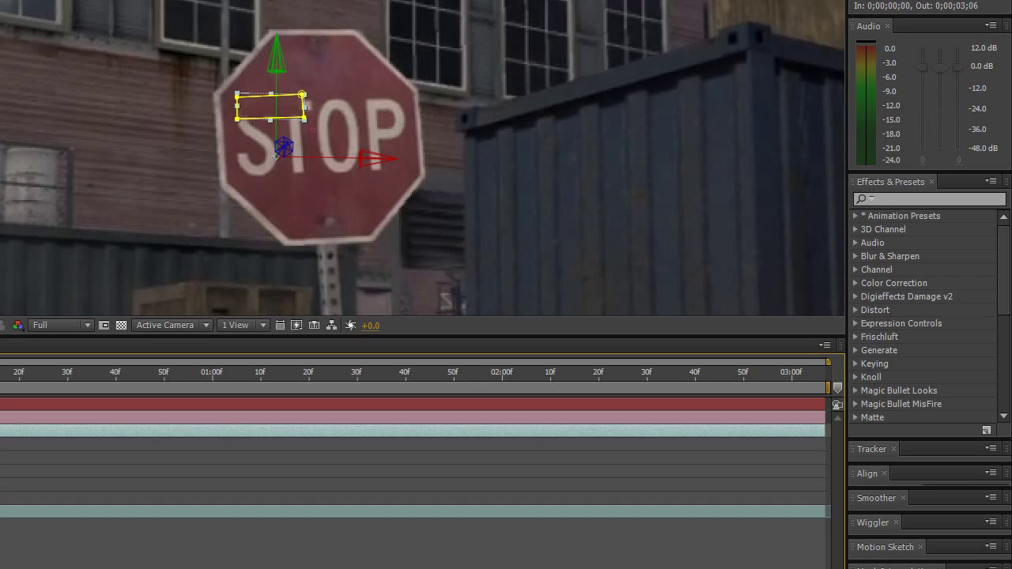
Duplicate the matte 1 patch and place the copies down over the letter S until it is covered.
key(ctrl+d)
drag(262, 116, 259, 168)
key(ctrl+d)
key(ctrl+d)
key(ctrl+d)
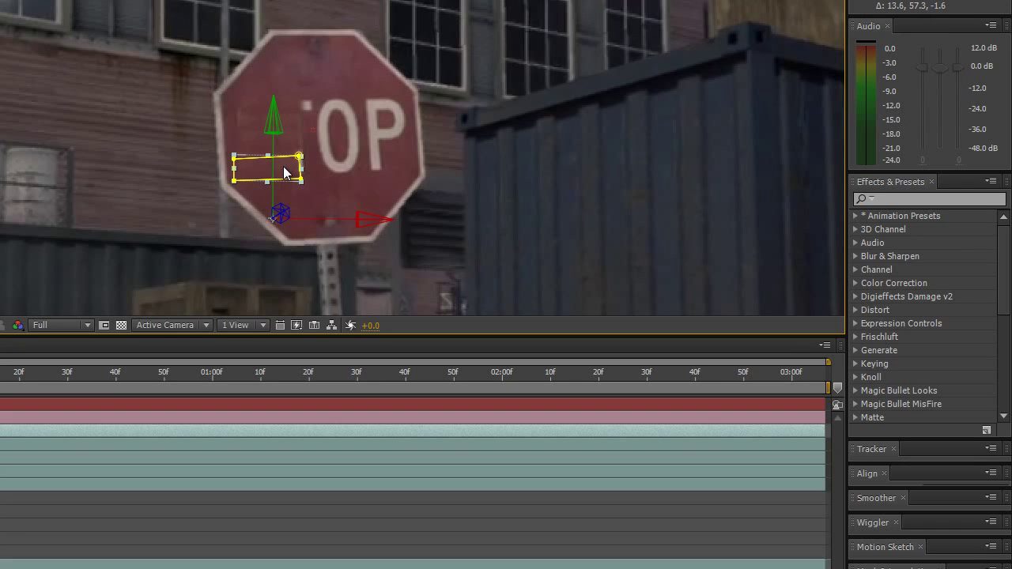
Keep duplicating the matte patch, up to matte 16, and place the copies over the letters T, O and P.
key(ctrl+d)
drag(284, 167, 362, 133)
key(ctrl+d)
key(ctrl+d)
key(ctrl+d)
key(ctrl+d)
key(ctrl+d)
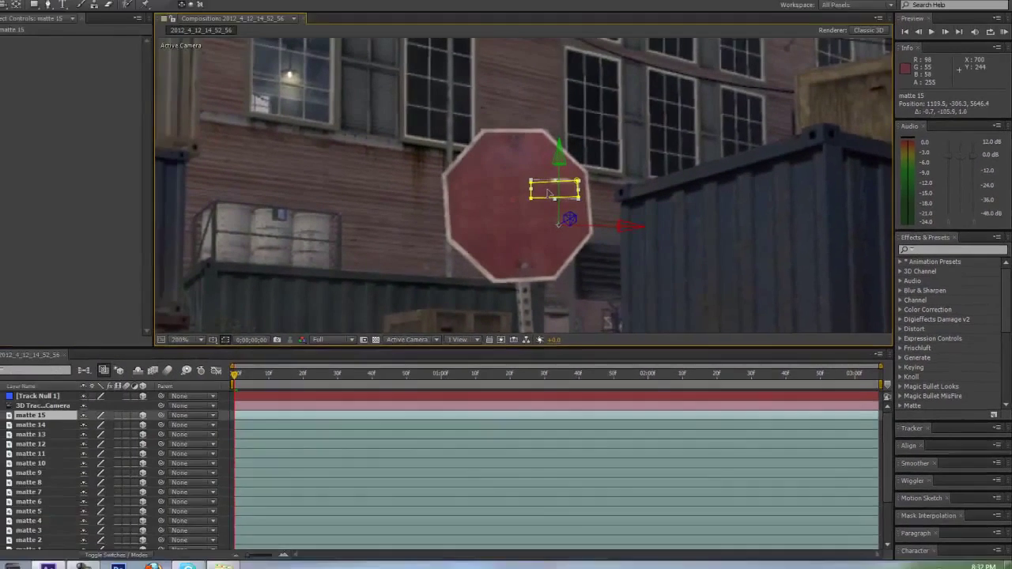
key(ctrl+d)
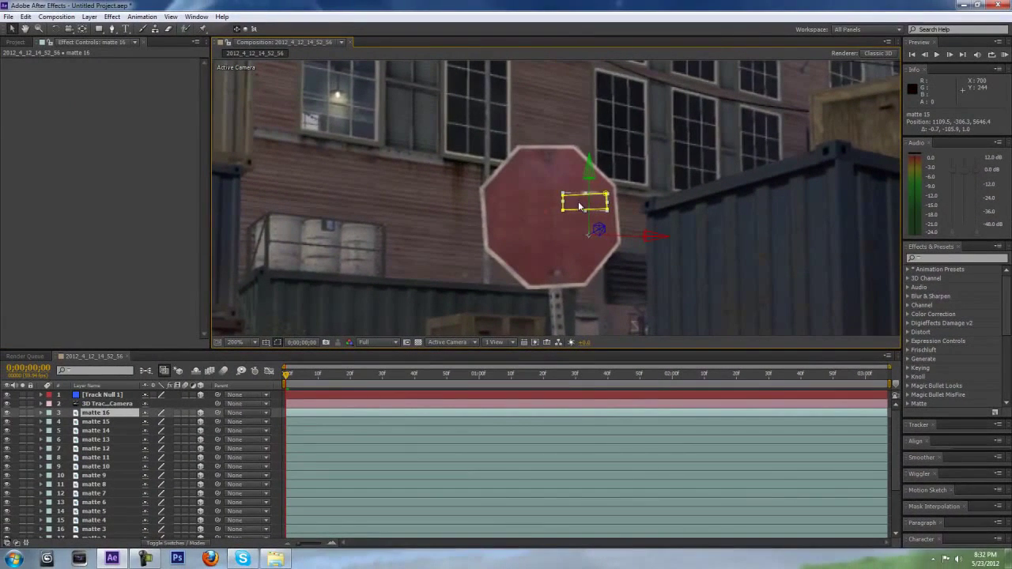
drag(547, 193, 543, 182)
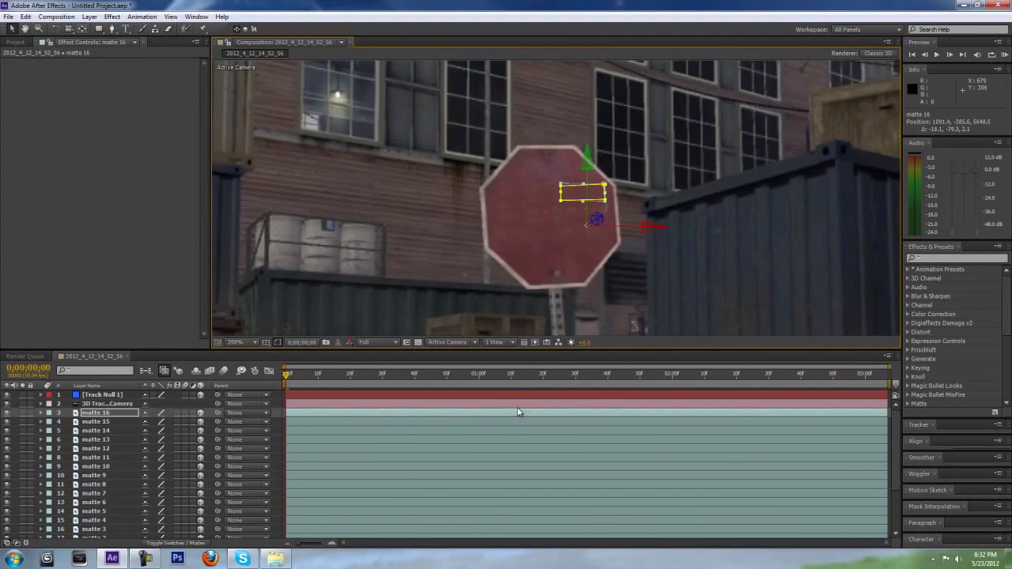
Examine the covered stop sign at several magnifications for leftover lettering and visible patch edges.
key(comma)
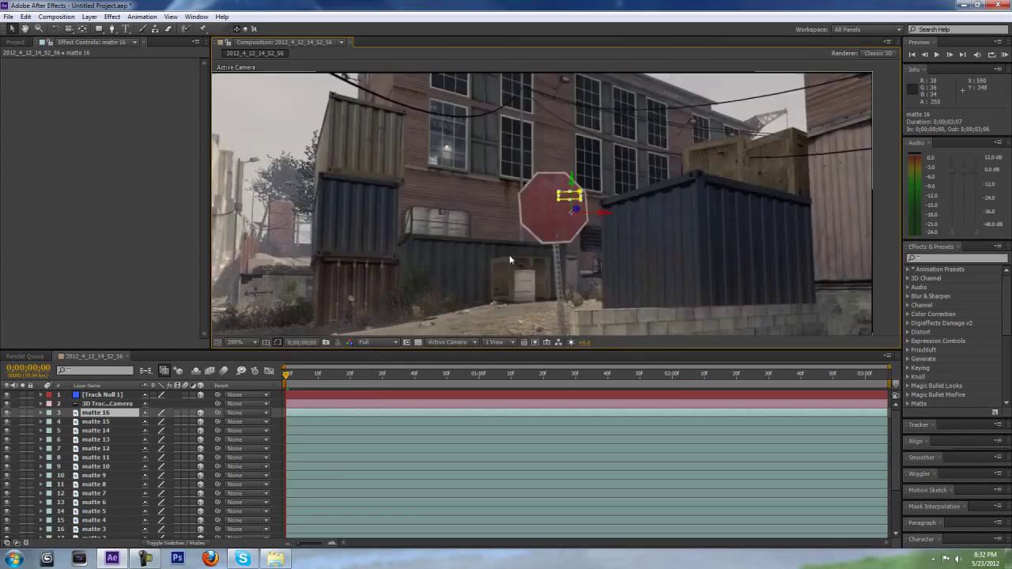
scroll(510, 254, up, 3)
scroll(510, 253, down, 2)
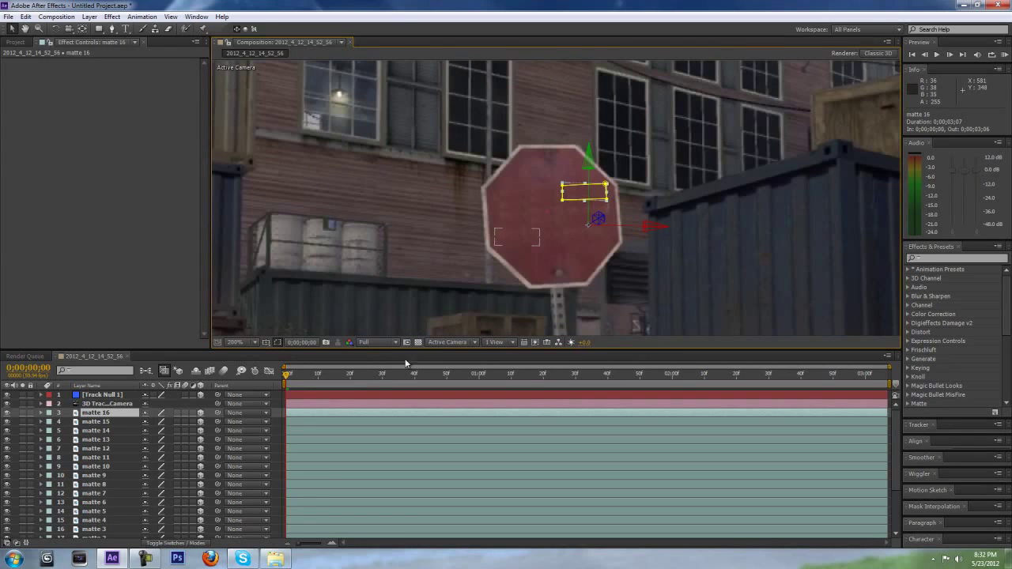
scroll(554, 229, up, 2)
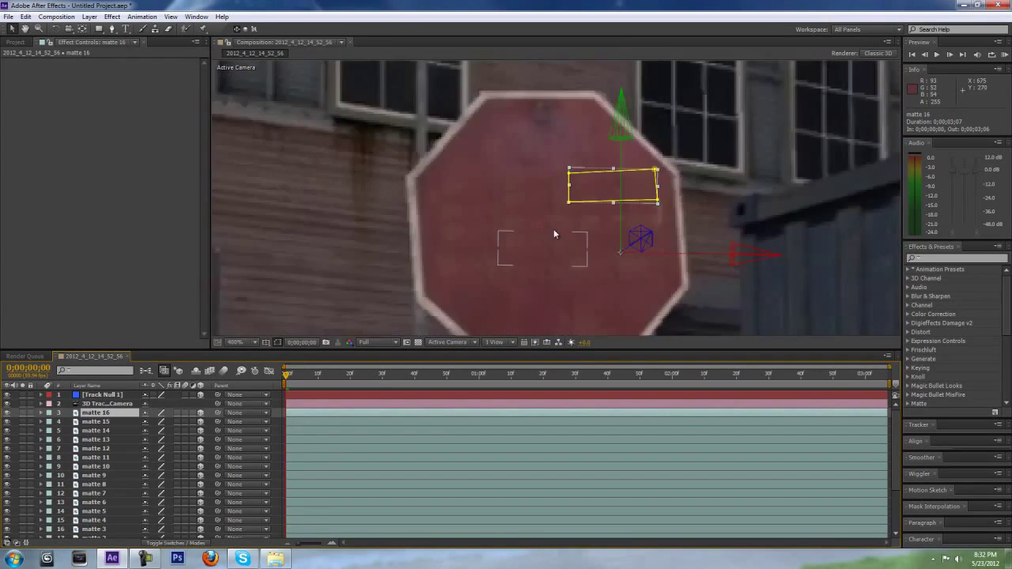
scroll(597, 216, down, 2)
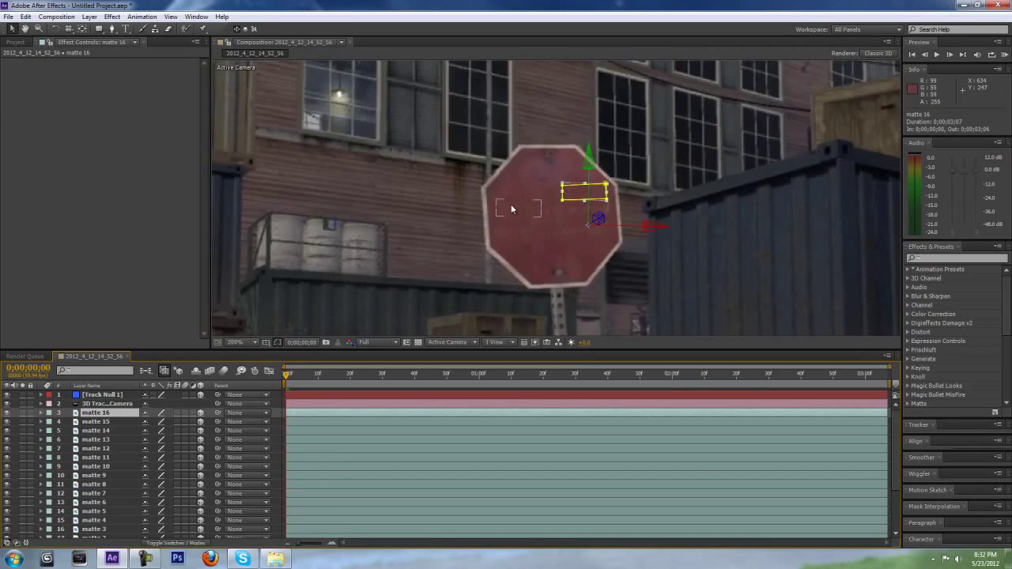
scroll(510, 204, up, 2)
scroll(536, 200, down, 3)
scroll(538, 208, up, 2)
scroll(538, 208, down, 4)
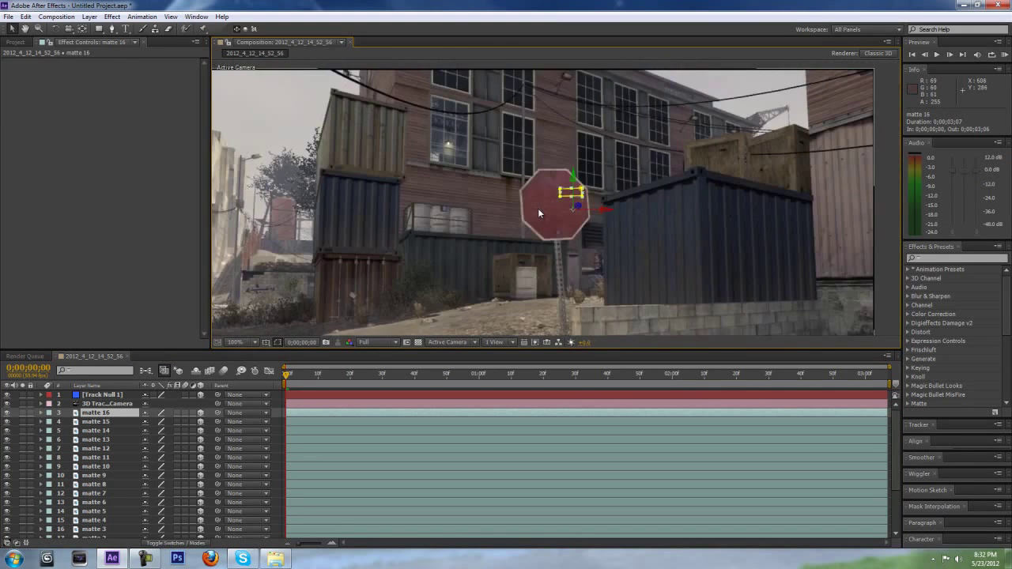
scroll(539, 206, up, 6)
scroll(540, 205, down, 3)
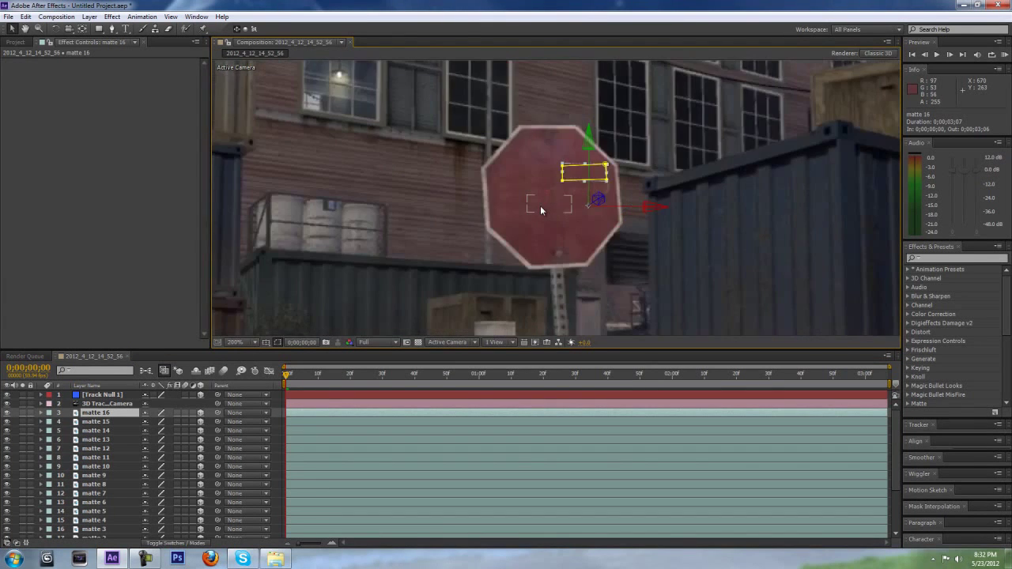
scroll(541, 207, up, 3)
Reshape the matte 7 mask by extending its upper-left vertex outward and nudging its lower-left vertex slightly outward.
click(526, 196)
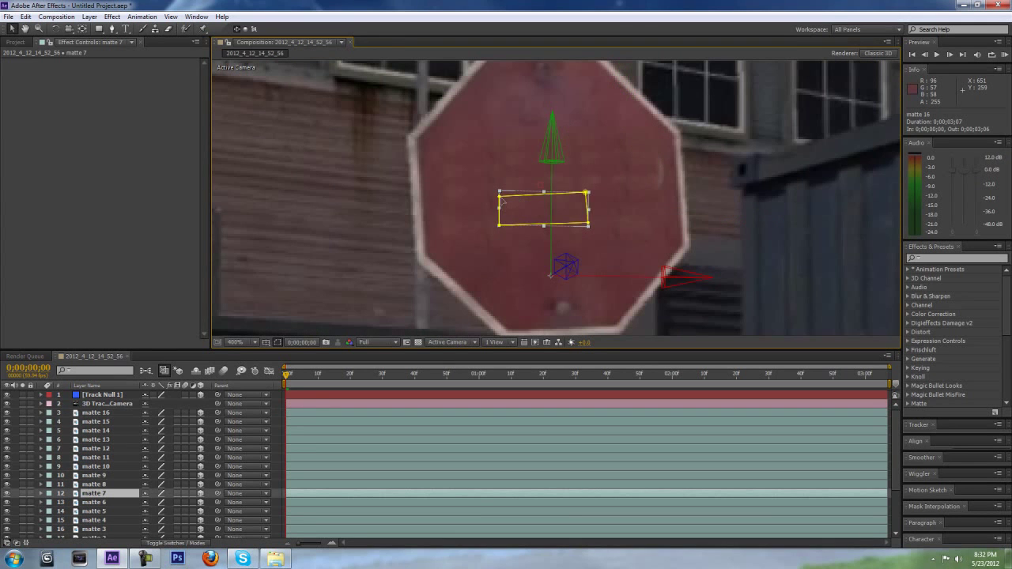
click(500, 193)
drag(500, 193, 451, 203)
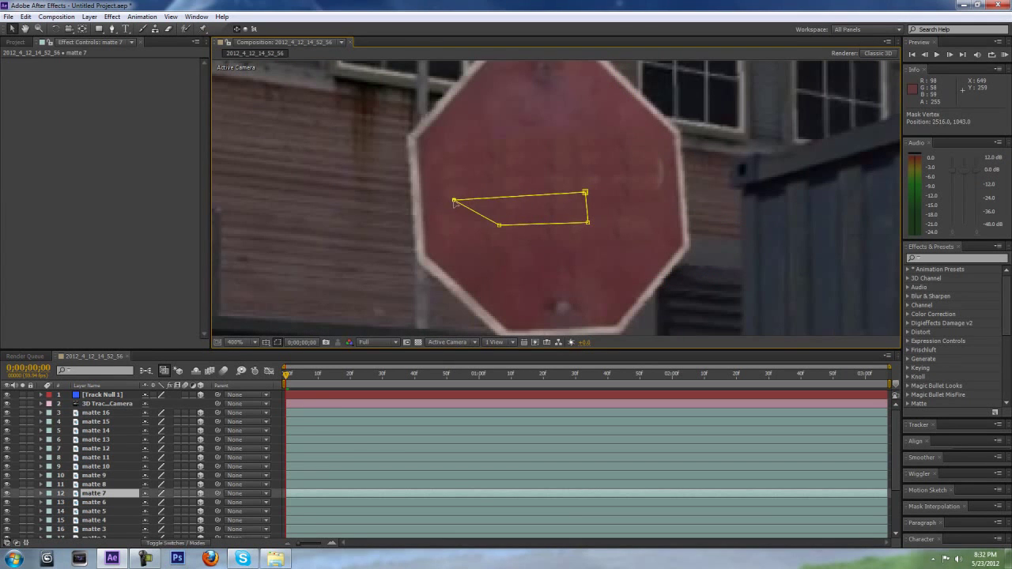
mouse_move(499, 226)
mouse_down()
mouse_move(457, 244)
mouse_move(493, 230)
mouse_up()
drag(455, 200, 469, 200)
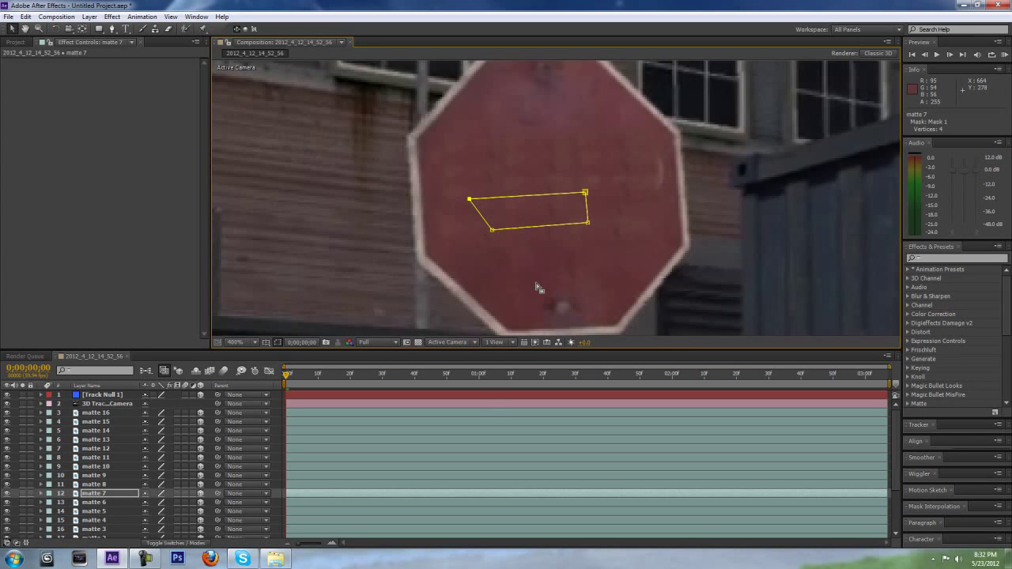
Inspect individual matte patches, including matte 12, 15 and 14, up close and check the sign in the full frame.
click(474, 405)
click(483, 448)
scroll(549, 232, down, 1)
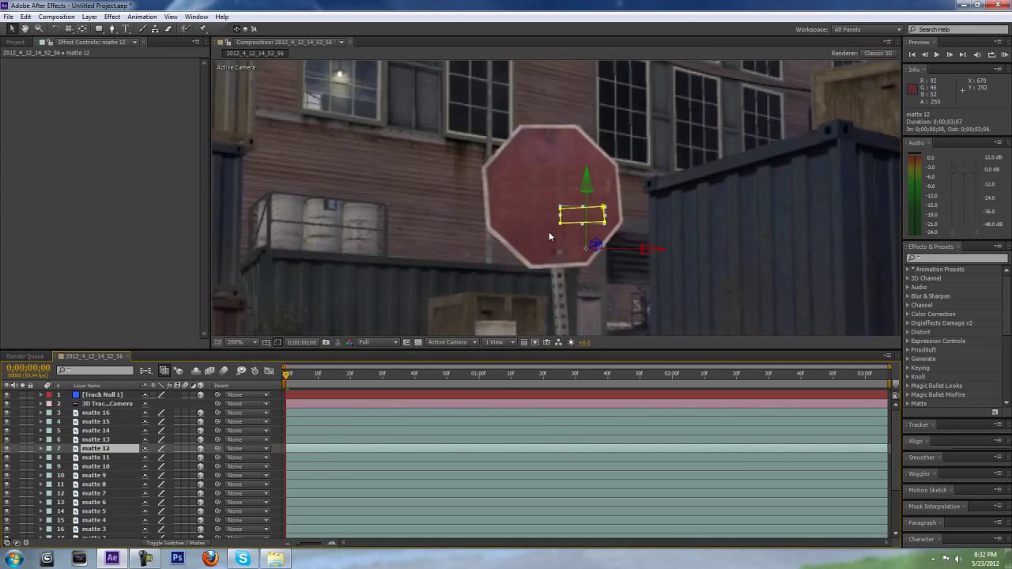
drag(549, 232, 544, 240)
click(593, 230)
scroll(593, 230, up, 1)
click(636, 190)
drag(632, 201, 609, 180)
click(635, 178)
key(comma)
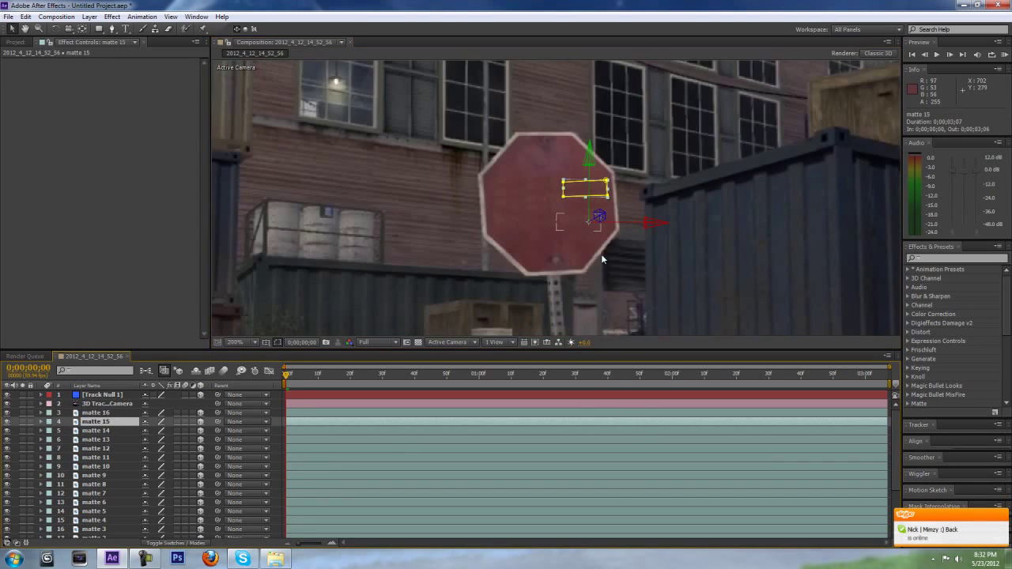
key(ctrl+Down)
key(comma)
key(comma)
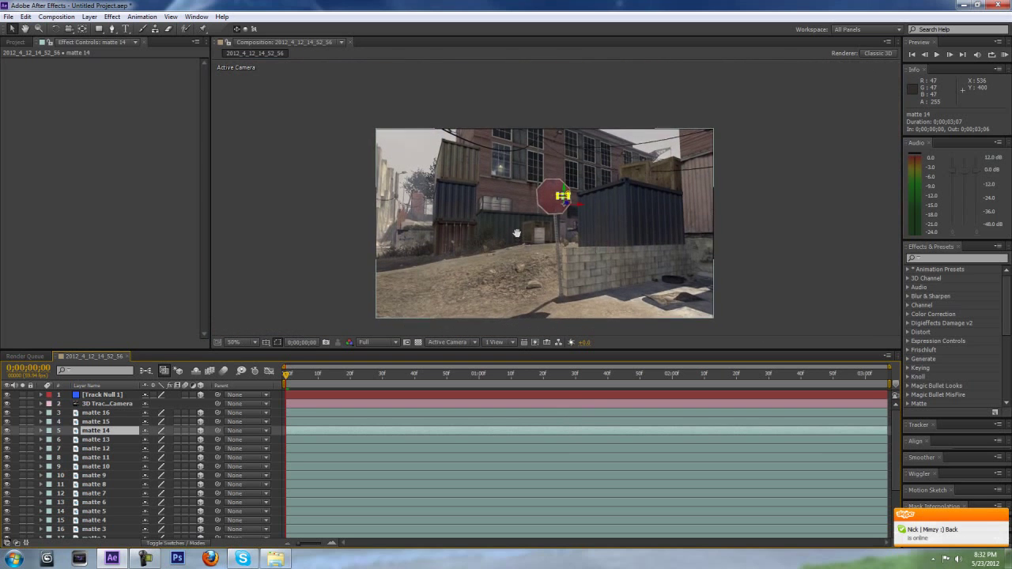
Select the Track Null 1 layer and scrub to the last frame and back to check the patches' tracking.
click(567, 395)
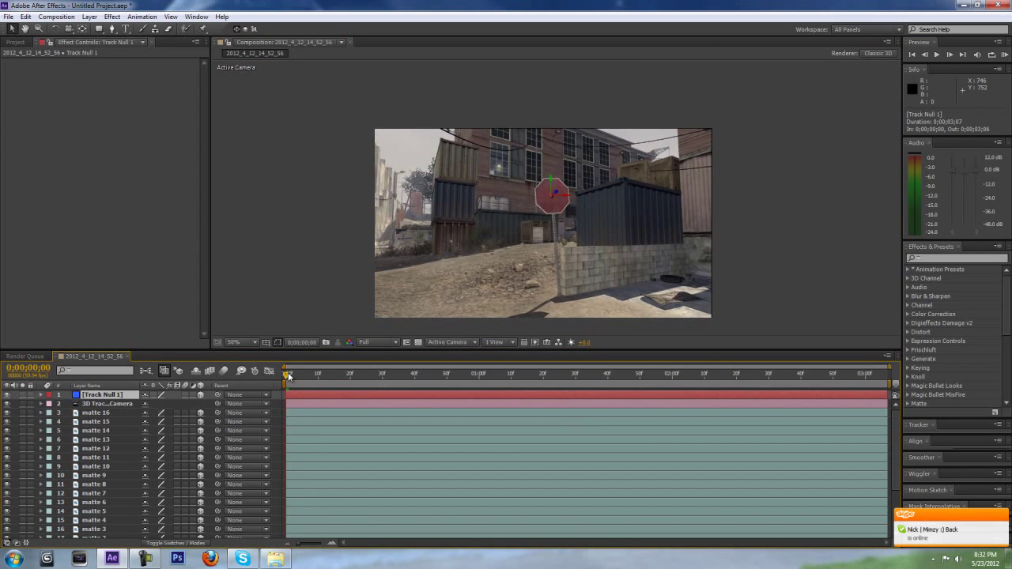
drag(289, 377, 873, 372)
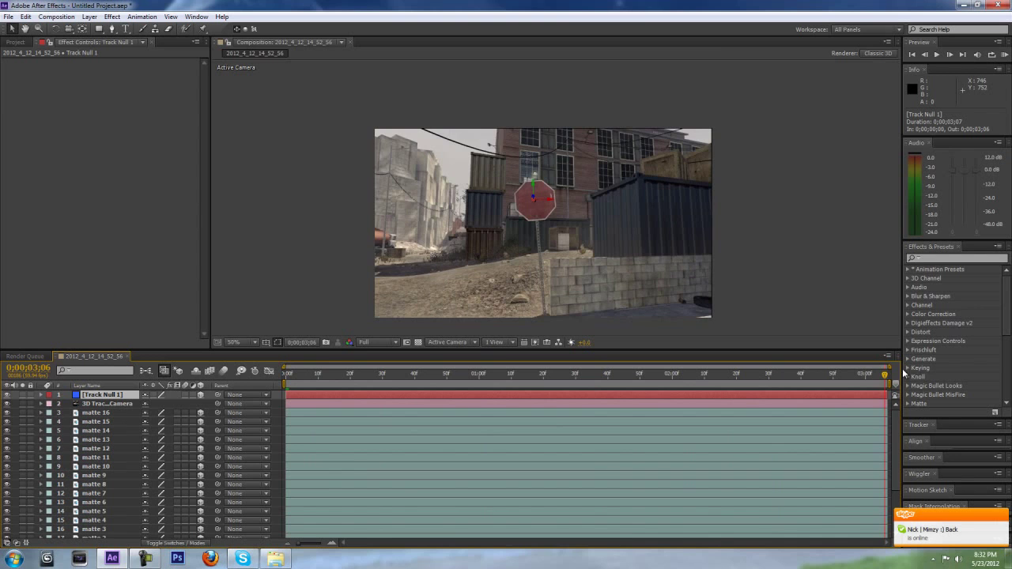
drag(884, 374, 224, 370)
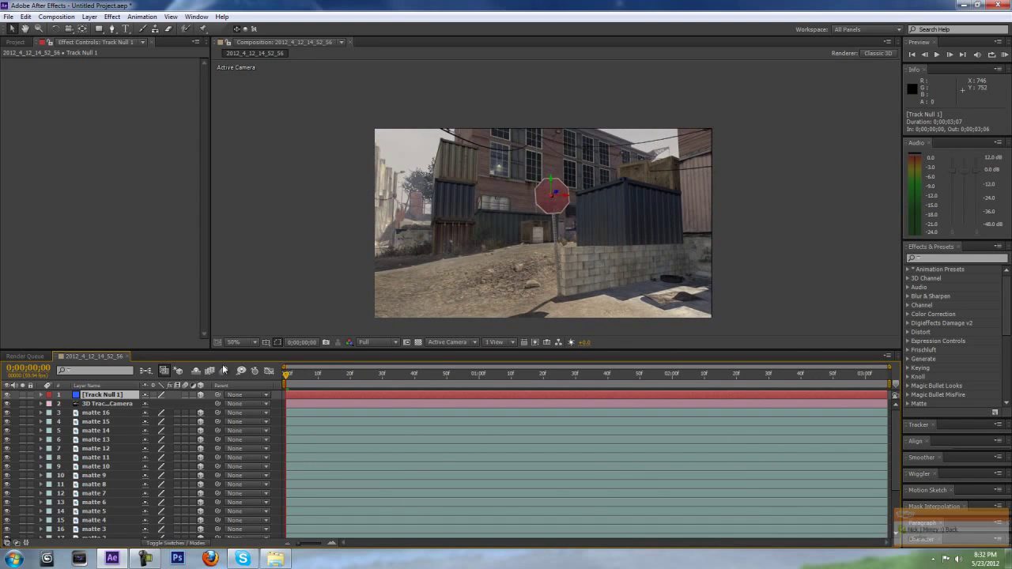
Go to the last frame and scale the matte 16 layer uniformly to 611%.
click(99, 413)
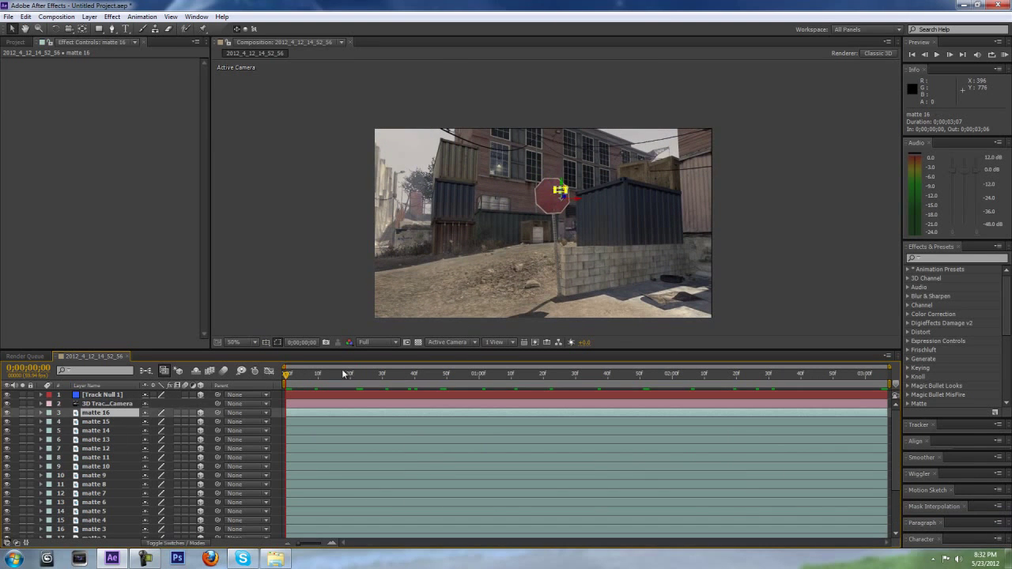
drag(287, 378, 886, 372)
scroll(667, 256, up, 2)
click(552, 224)
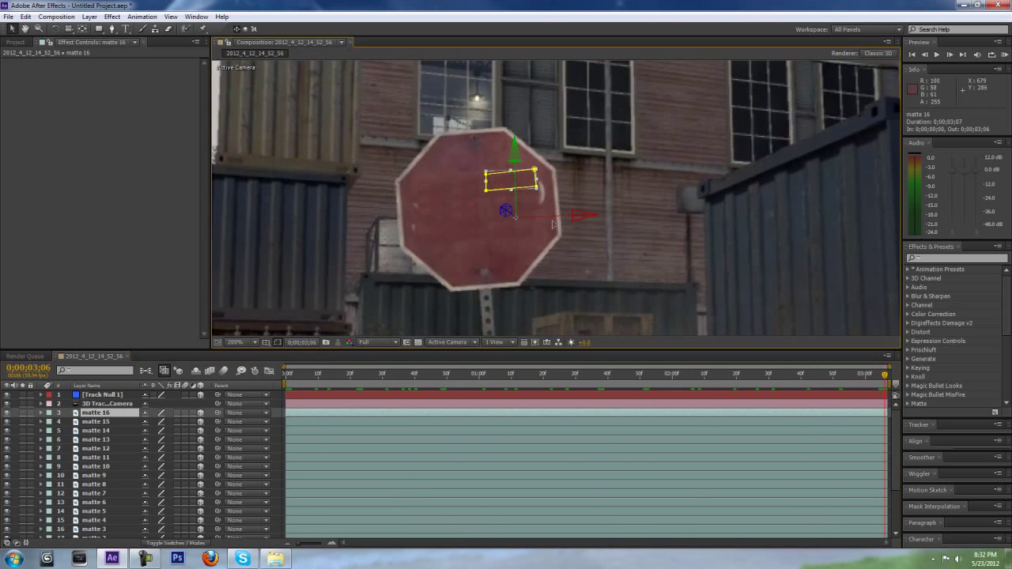
key(s)
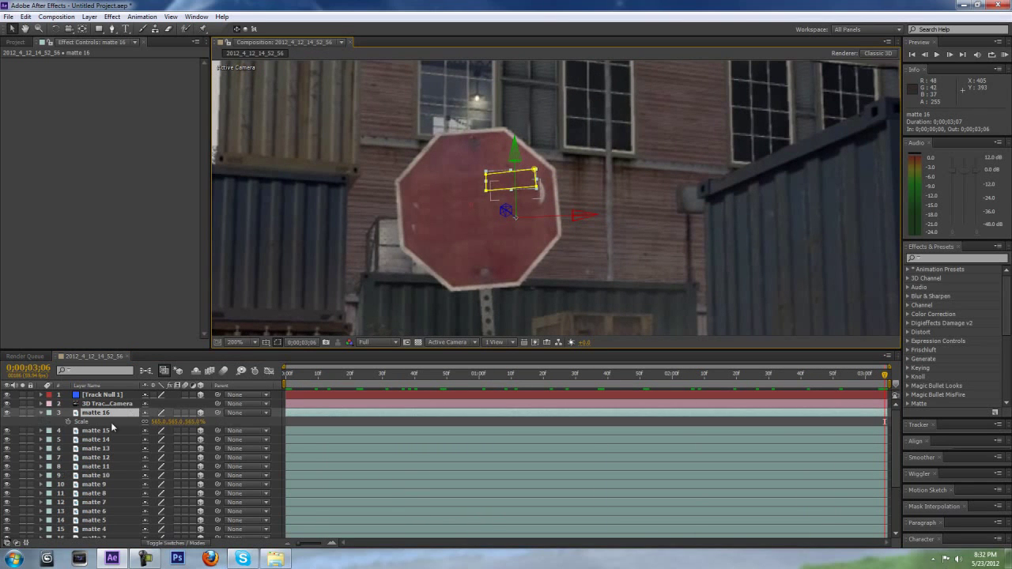
drag(155, 425, 181, 423)
Select the layers matte 15 through matte 1 and scale them all uniformly to 780%.
click(99, 431)
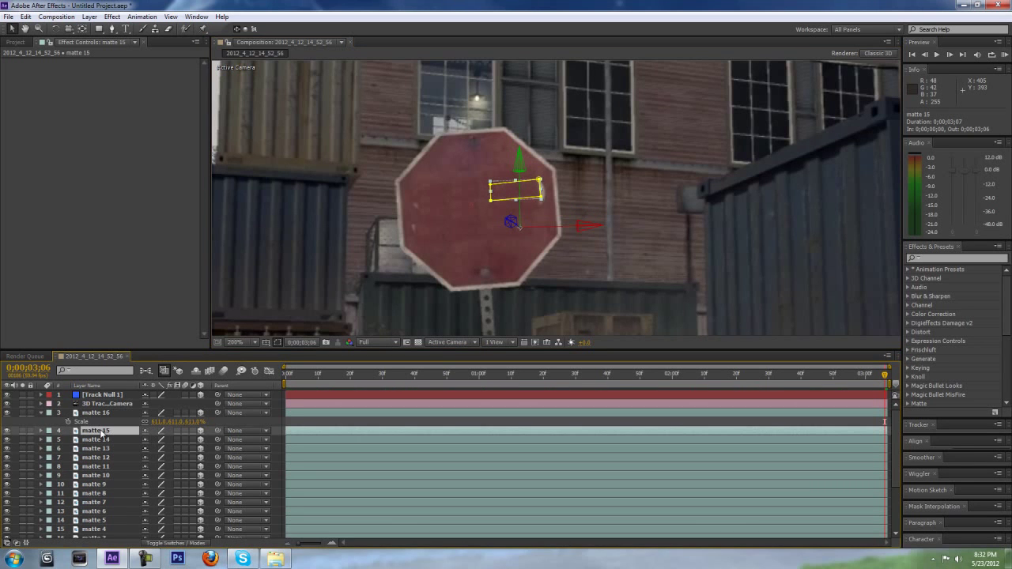
click(41, 414)
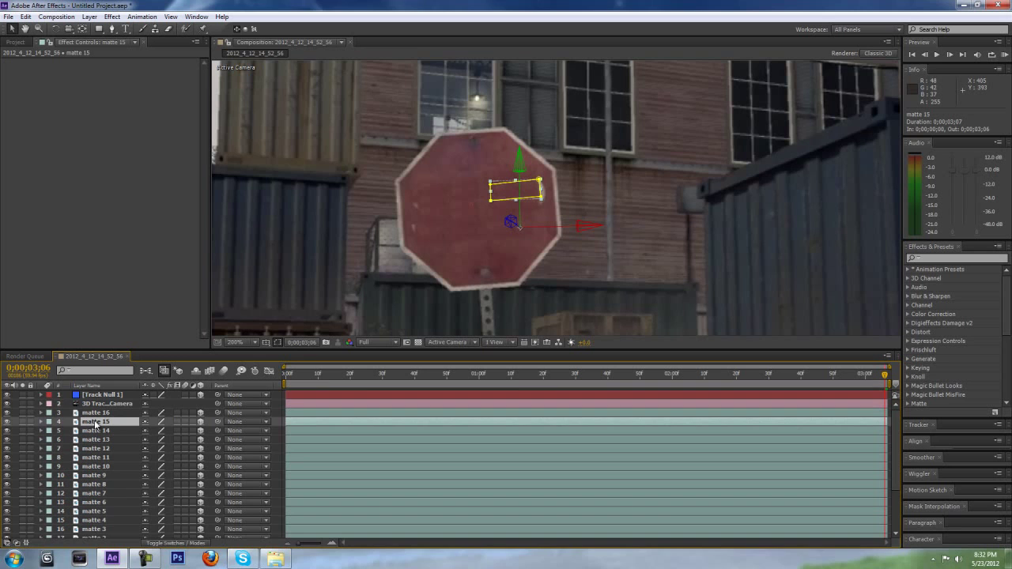
scroll(95, 424, down, 1)
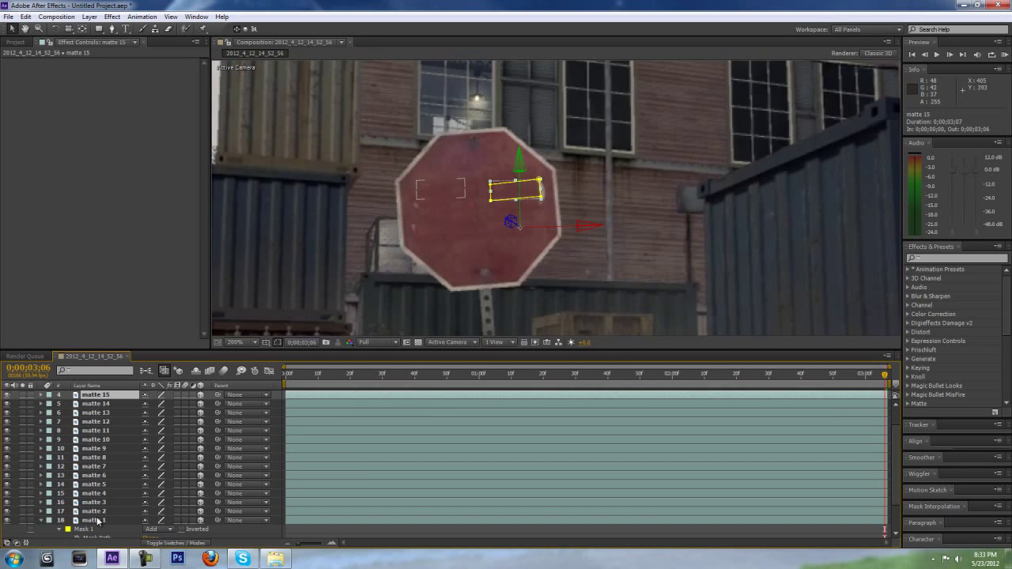
click(89, 399)
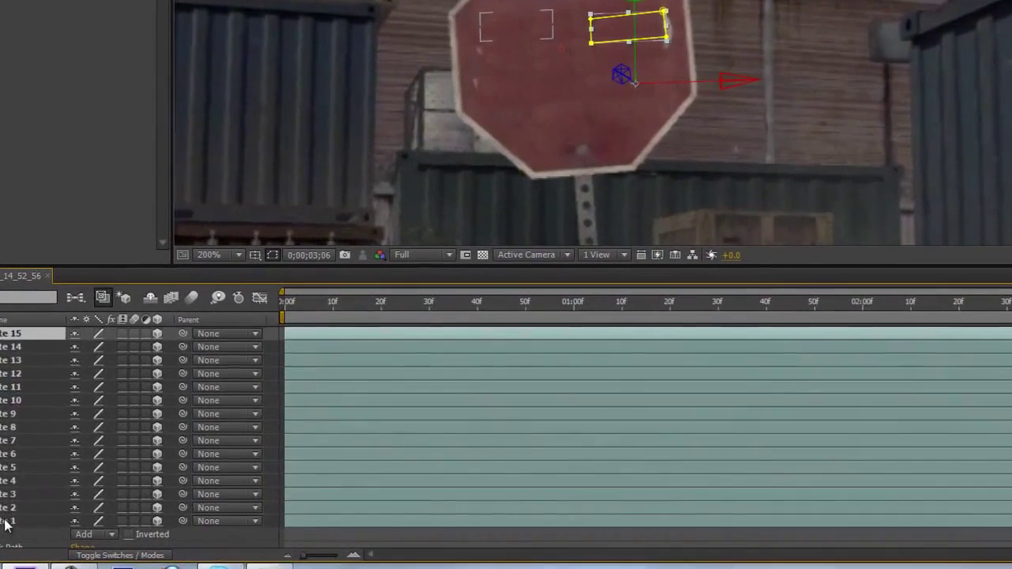
shift+click(98, 521)
key(s)
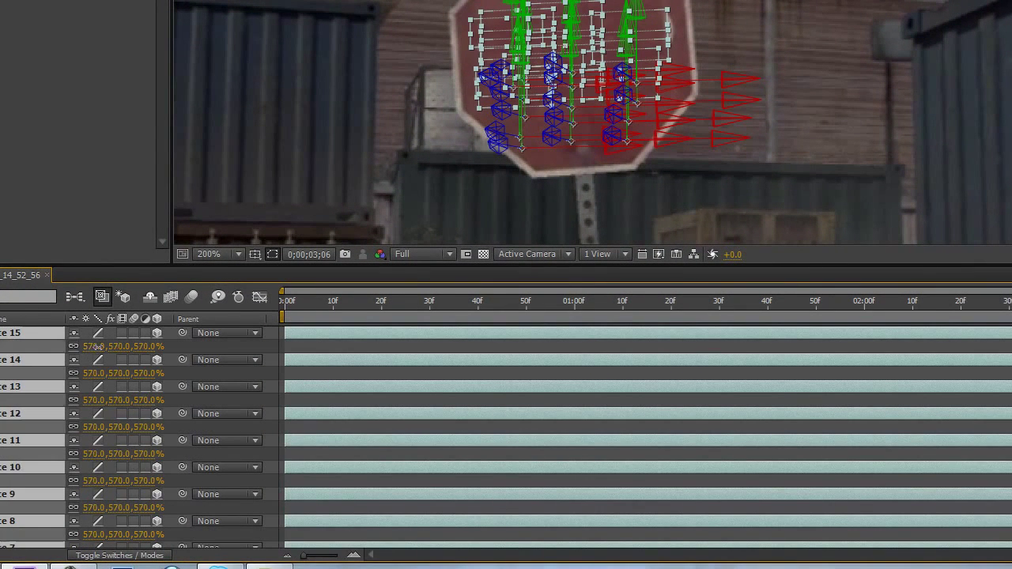
drag(95, 348, 237, 323)
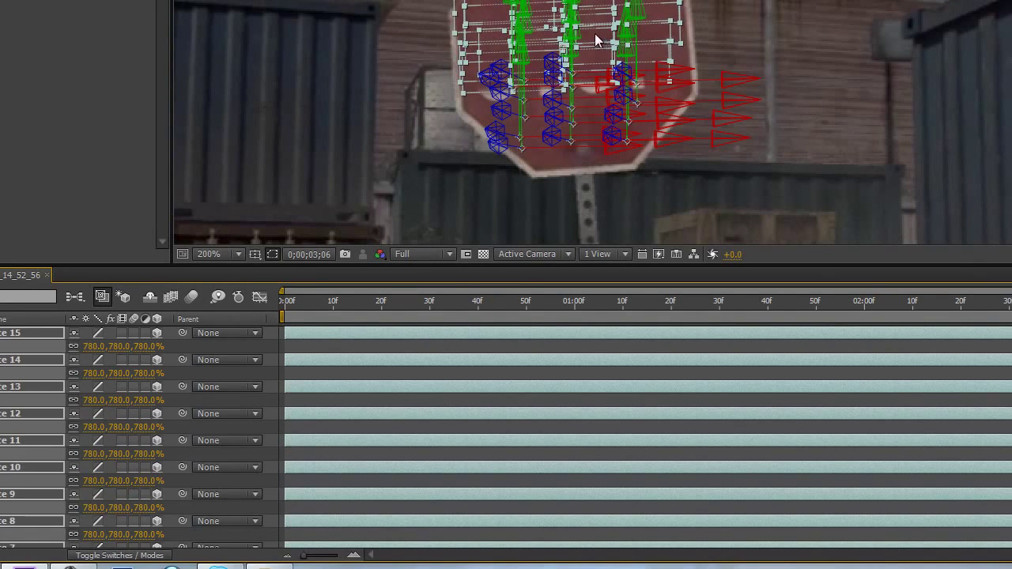
Move the selected matte patches together slightly down the sign at the last frame, and deselect them.
drag(597, 40, 599, 58)
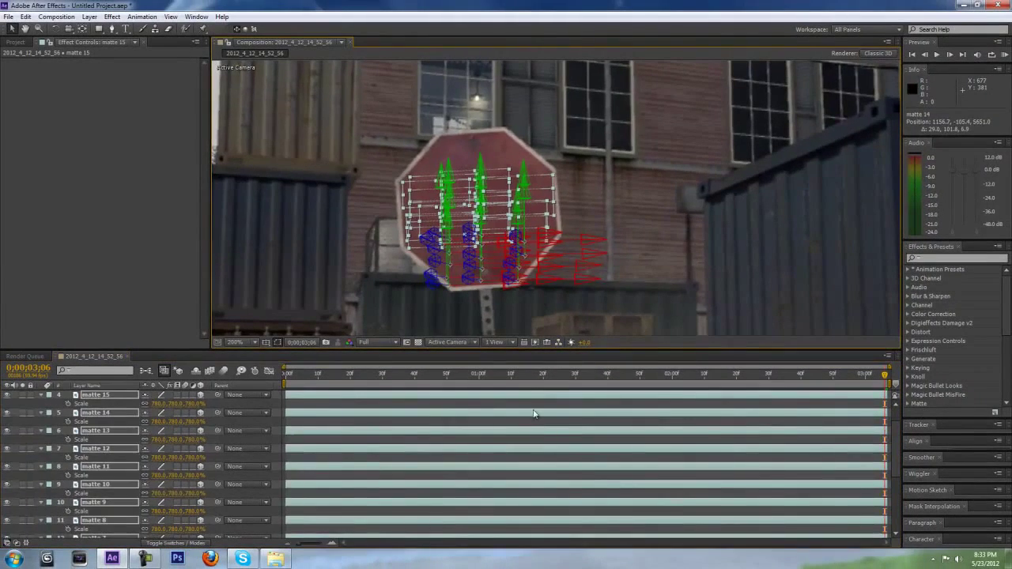
click(641, 357)
key(comma)
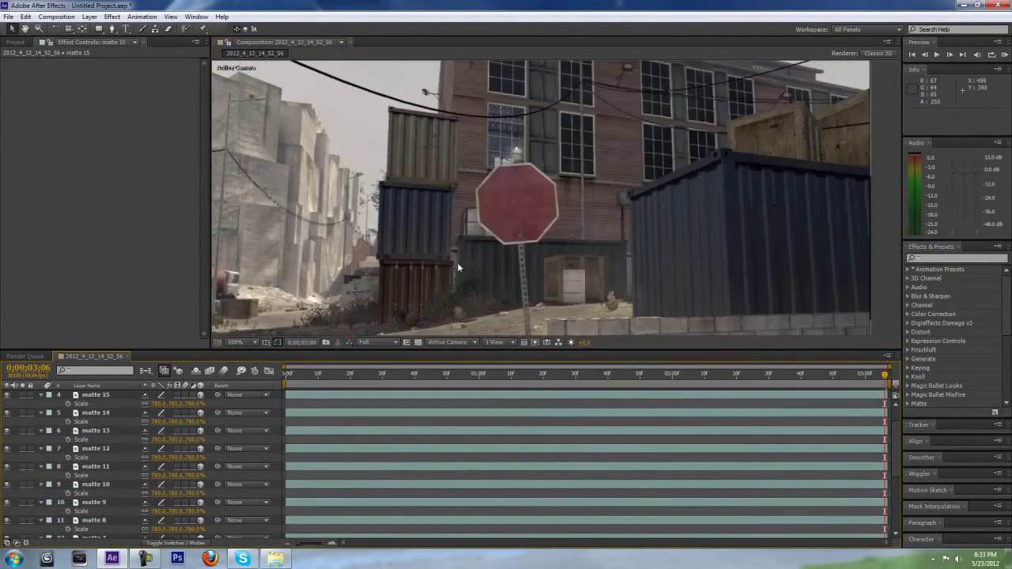
Return to the first frame and check how the blank stop sign looks in the full frame, with matte 15 selected.
mouse_move(288, 378)
mouse_down()
mouse_move(274, 376)
mouse_move(506, 355)
mouse_move(939, 370)
mouse_move(280, 363)
mouse_up()
scroll(475, 232, down, 1)
drag(482, 251, 478, 252)
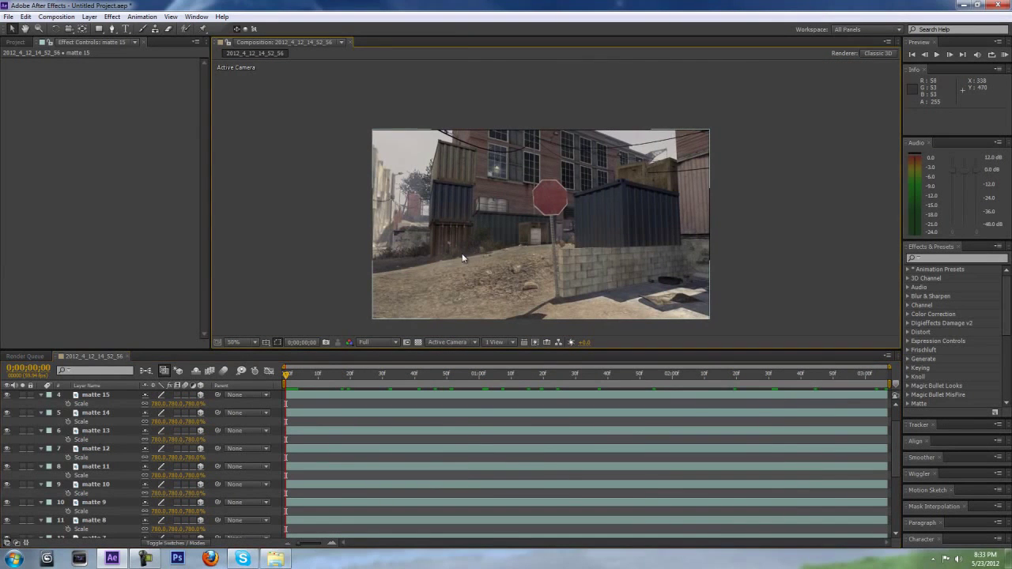
key(space)
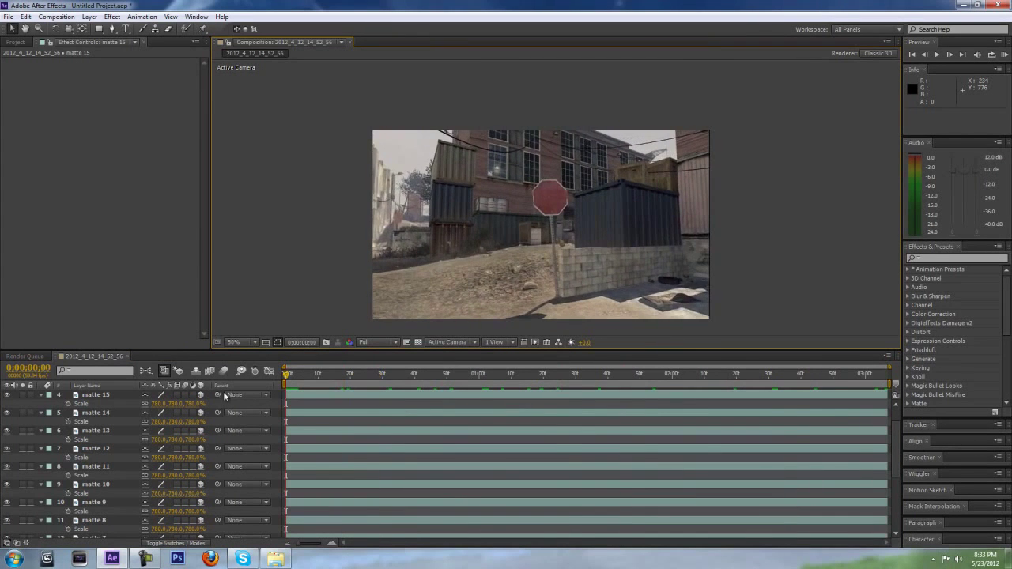
key(space)
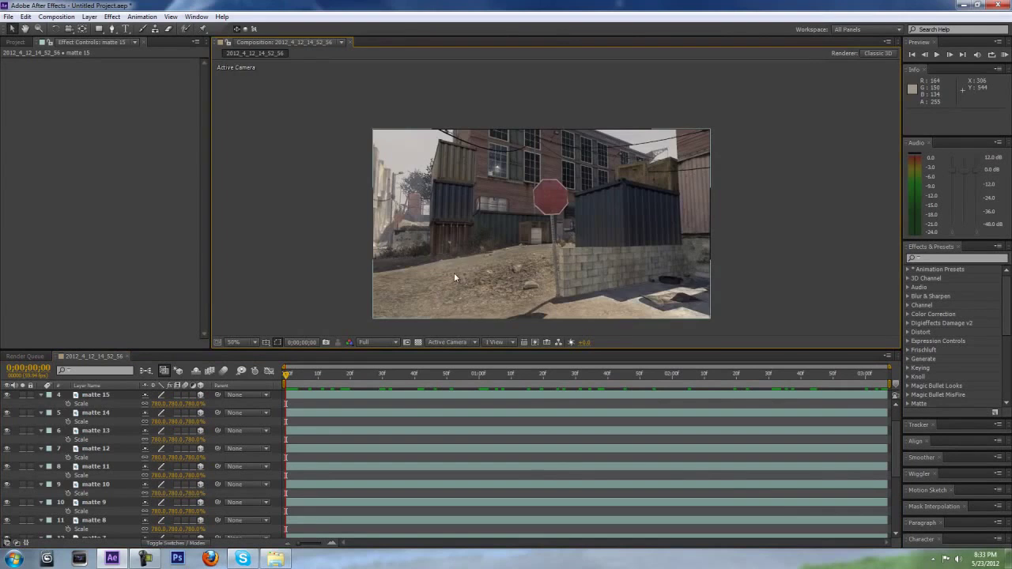
scroll(500, 258, up, 1)
scroll(498, 258, down, 1)
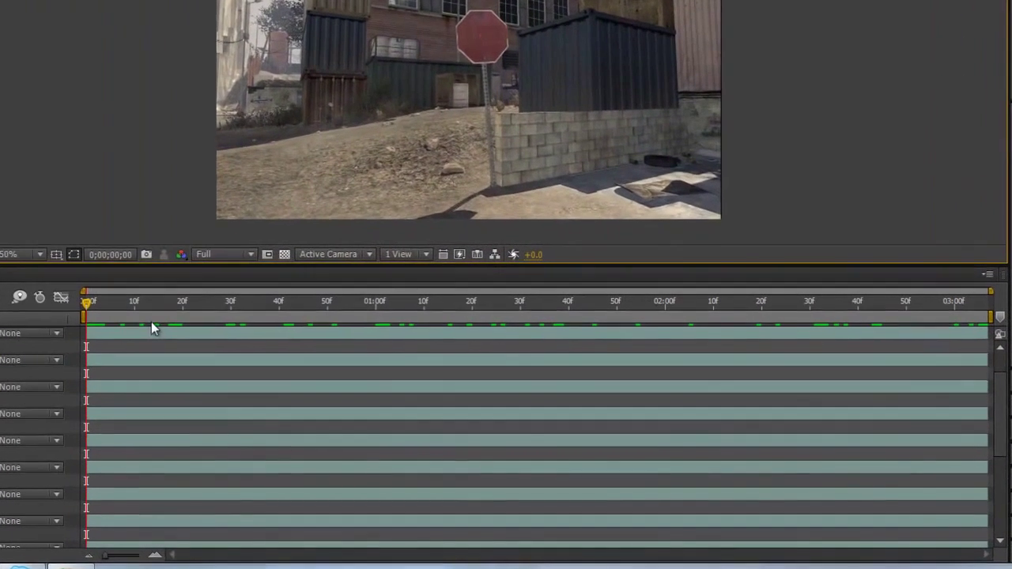
click(327, 394)
mouse_move(90, 309)
mouse_down()
mouse_move(316, 298)
mouse_move(80, 304)
mouse_up()
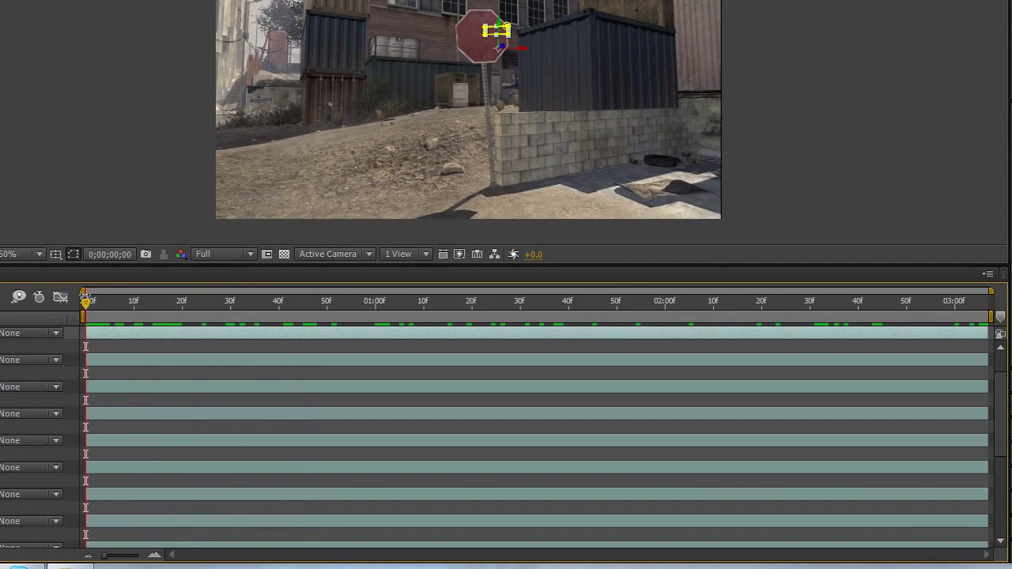